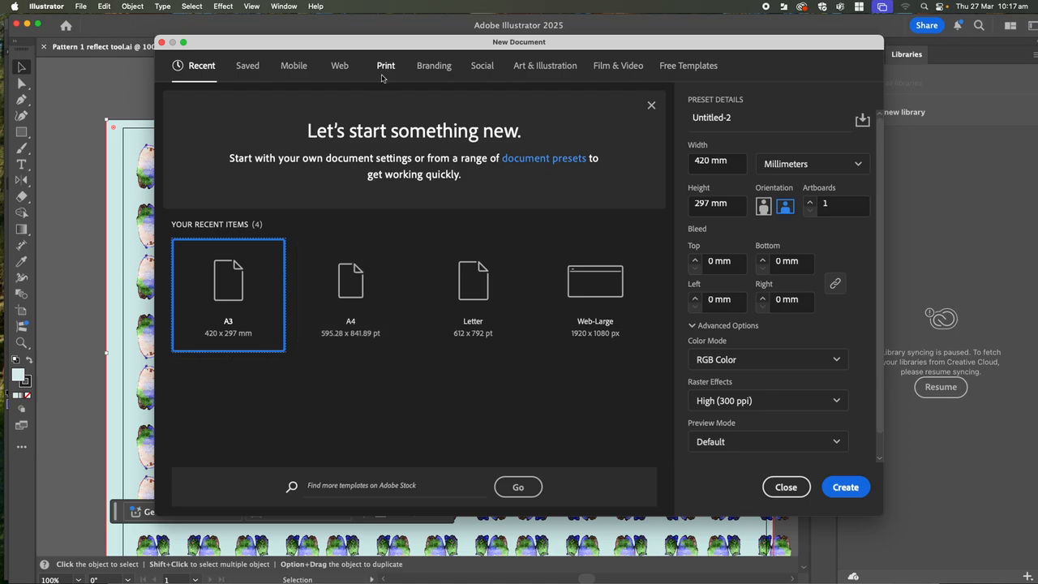
- Create a portrait A3 print document measured in millimetres with RGB colour mode
click(386, 70)
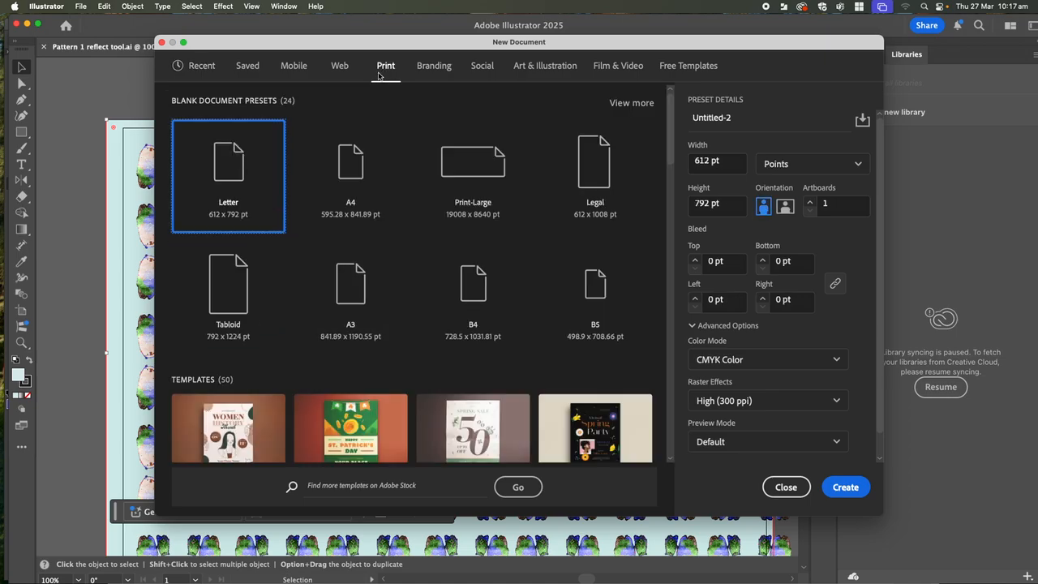
click(339, 317)
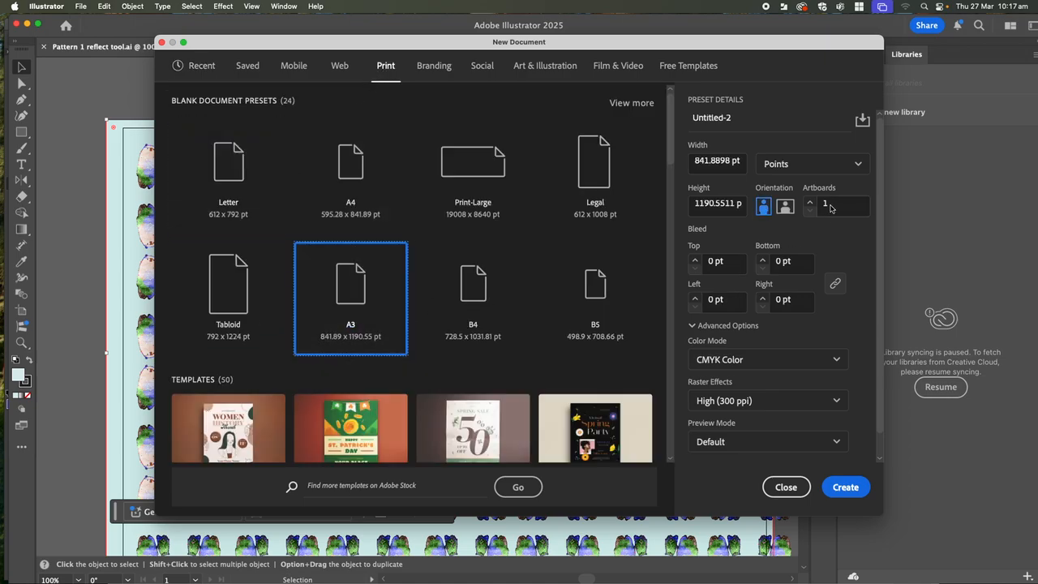
click(799, 165)
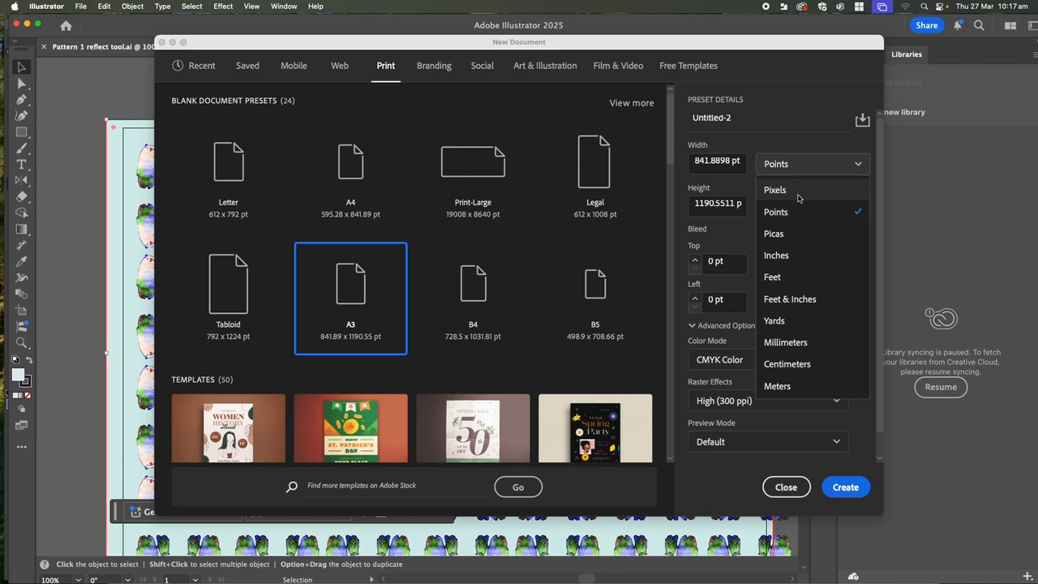
click(785, 342)
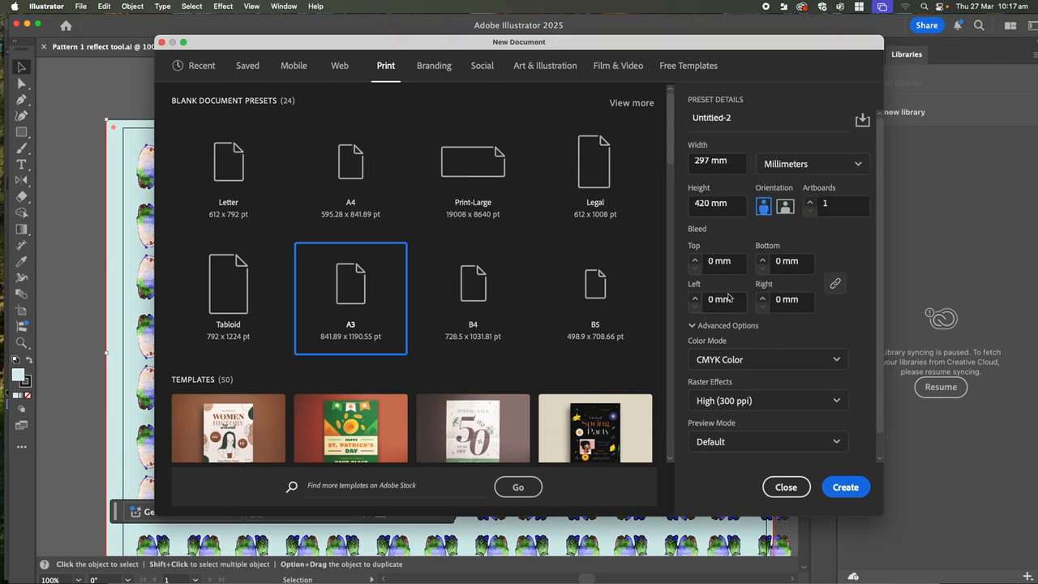
click(748, 360)
click(727, 387)
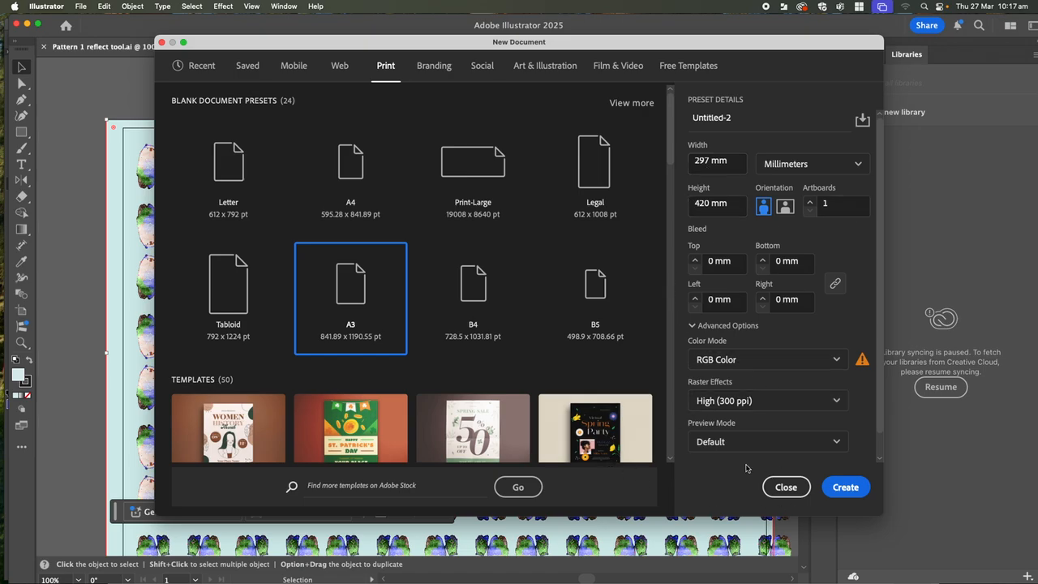
click(843, 497)
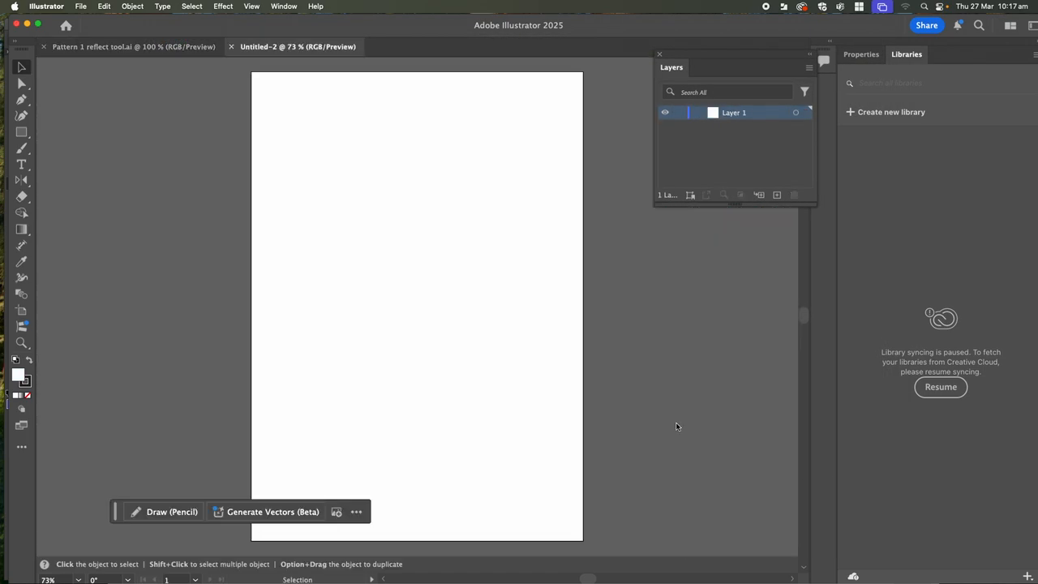
- Create a second A3 document in landscape, 420 × 297 mm, millimetres, RGB
click(146, 47)
click(82, 6)
click(89, 20)
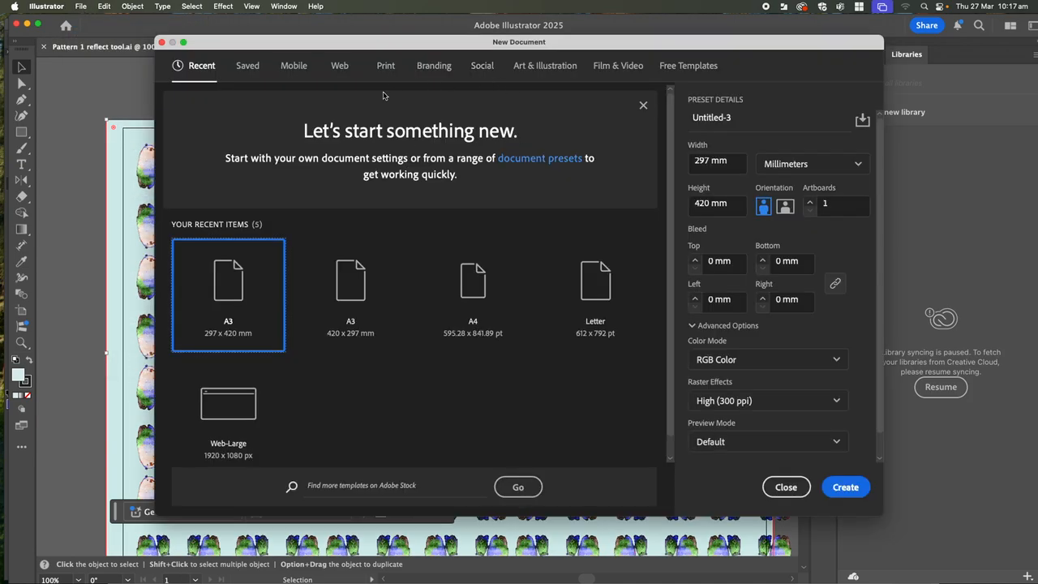
click(386, 68)
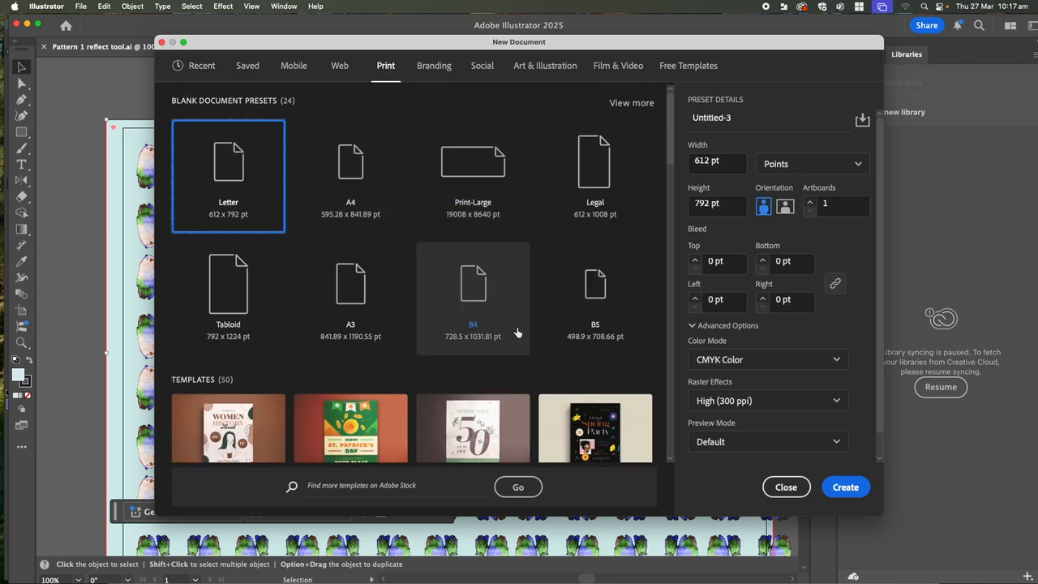
click(365, 290)
click(784, 206)
click(854, 165)
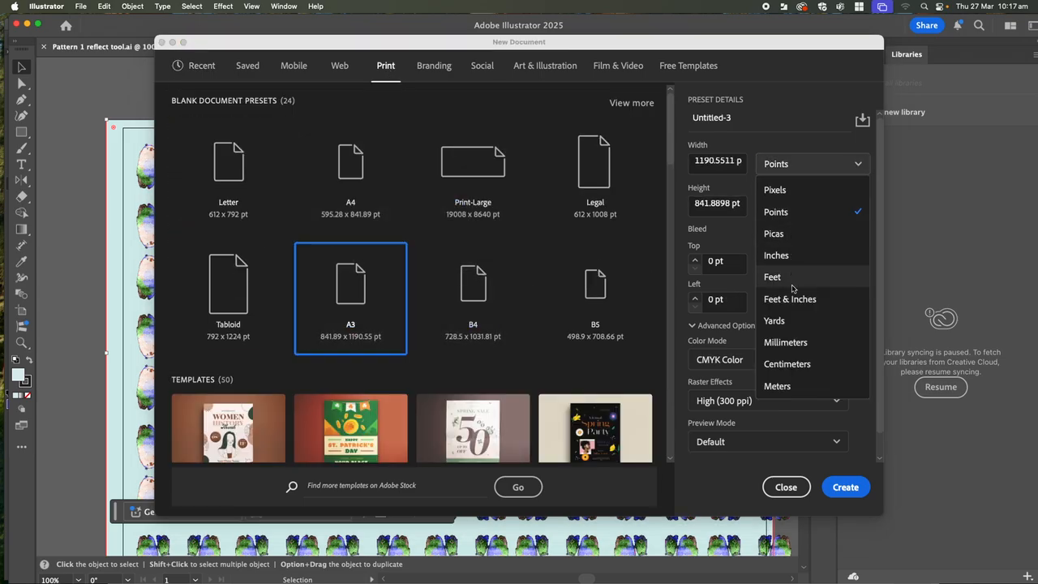
click(789, 341)
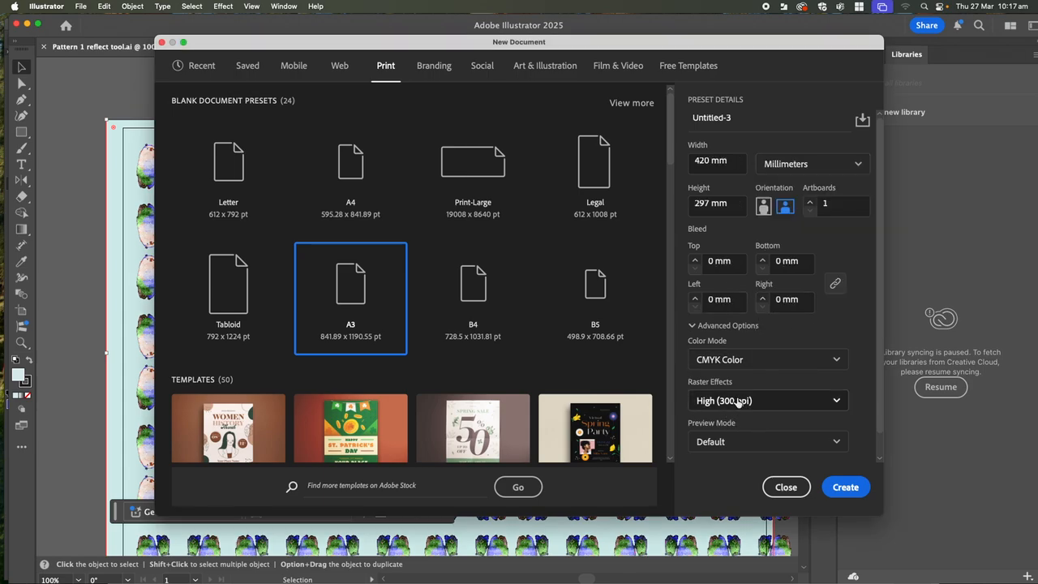
click(741, 362)
click(716, 385)
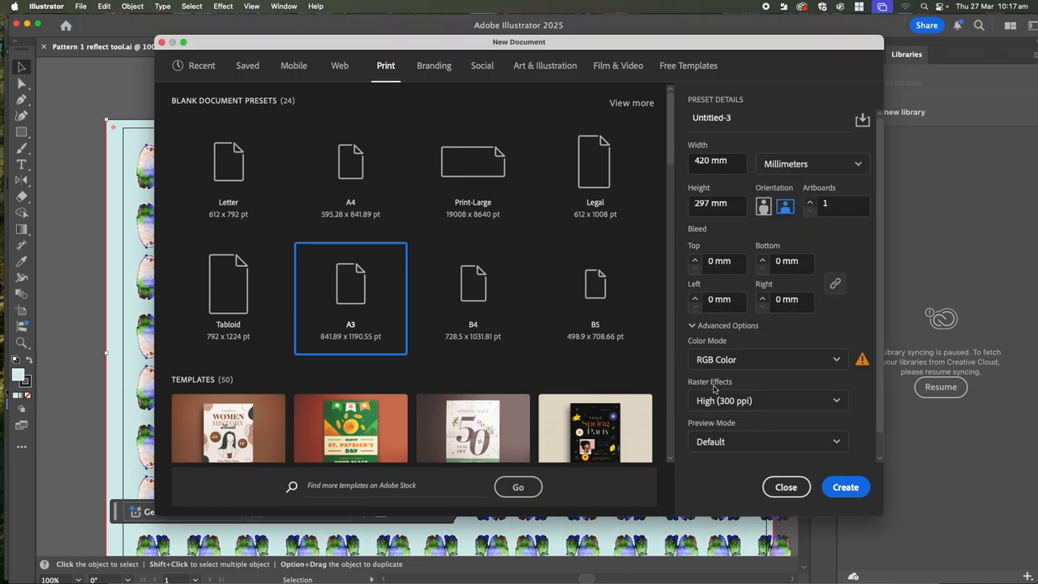
click(846, 488)
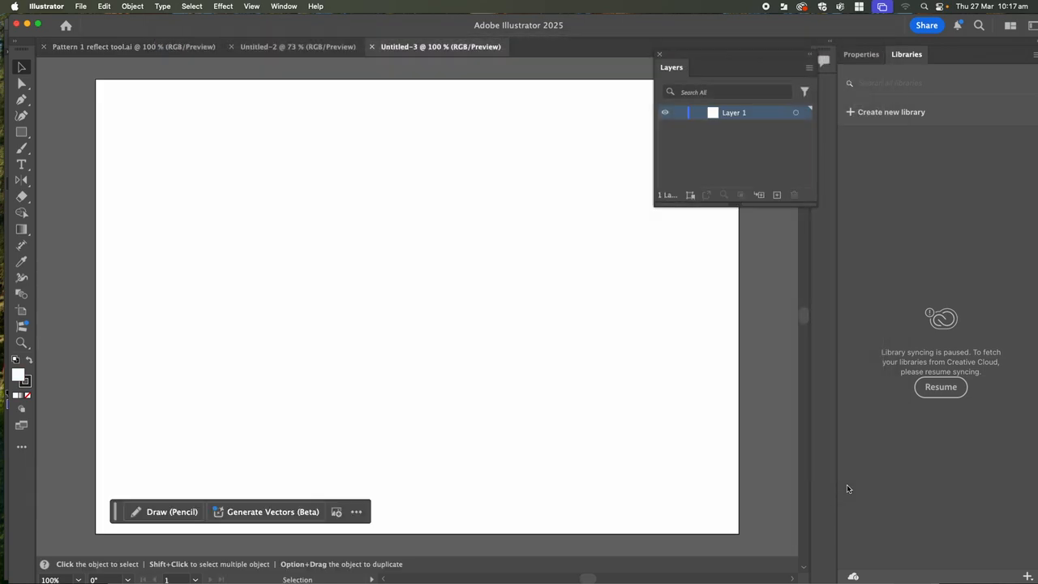
- Rename Layer 1 to 'Background', fixing the mistyped capital A
click(81, 7)
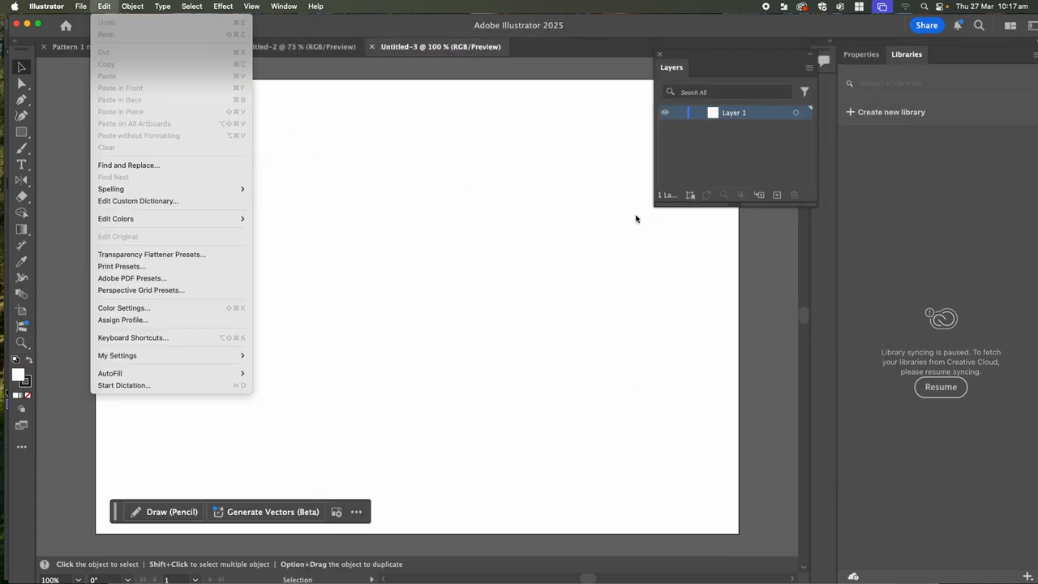
click(519, 166)
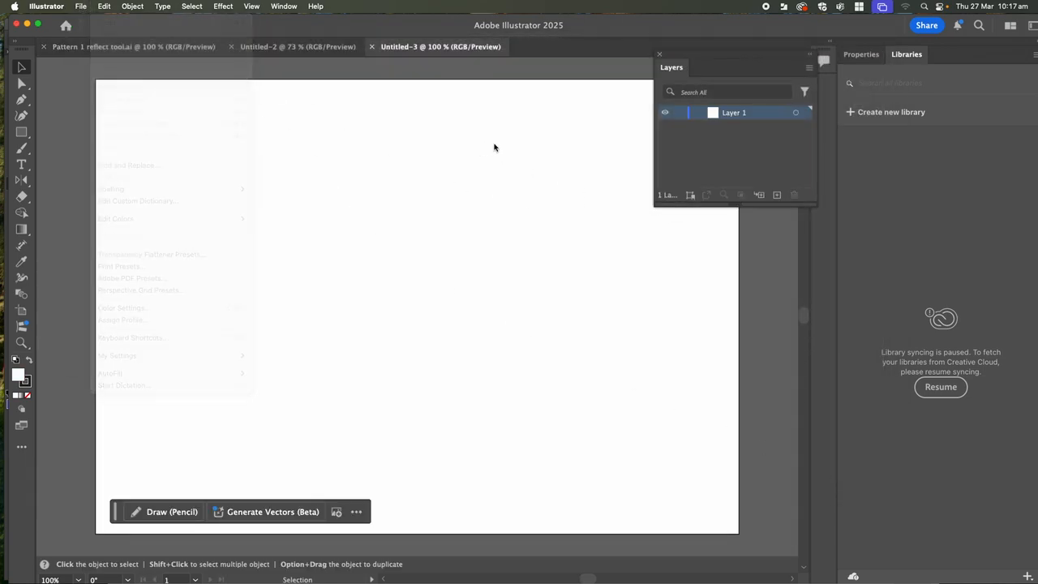
double_click(744, 113)
text(BA)
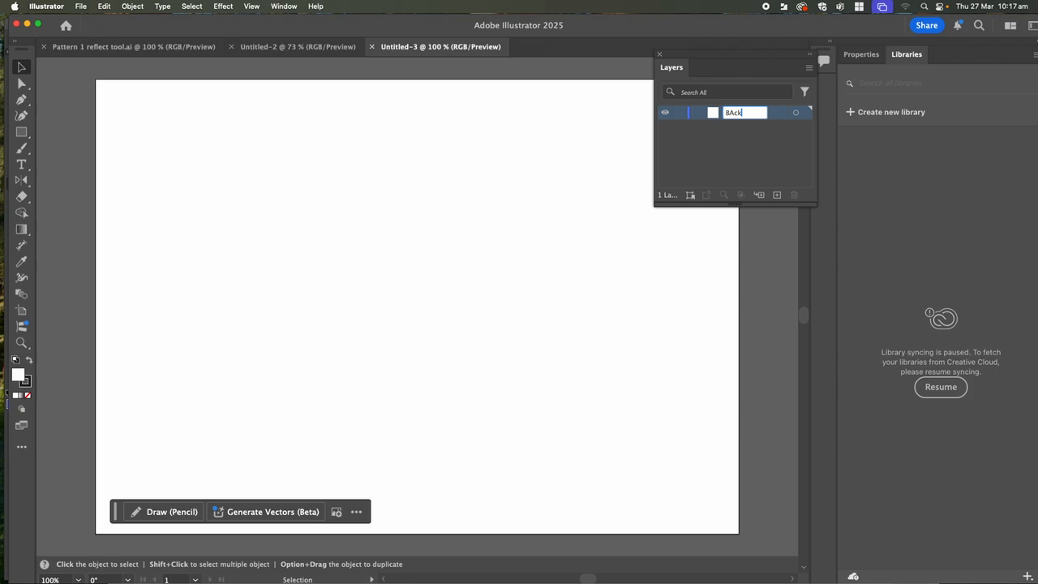
text(ckground)
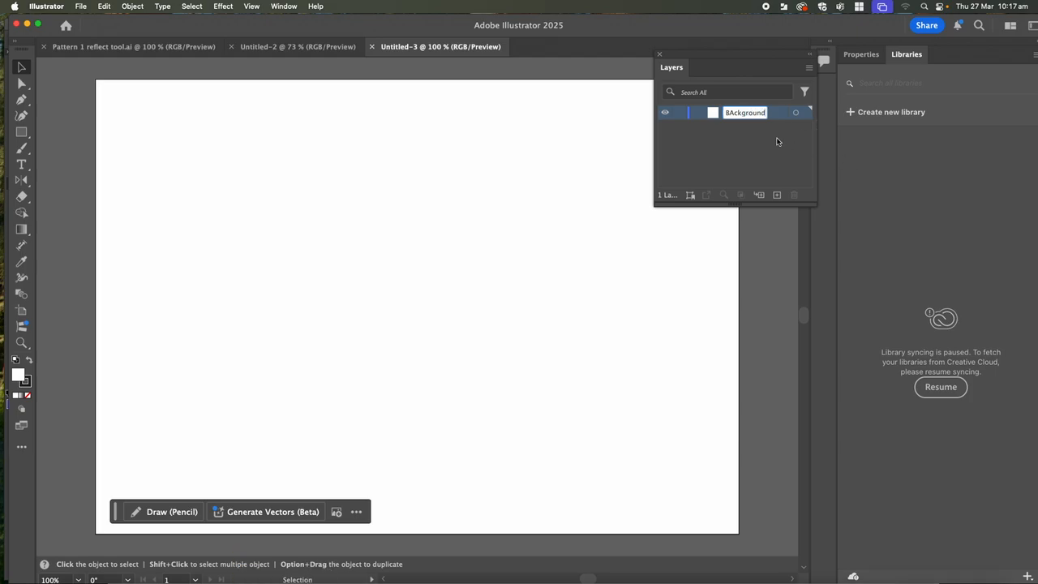
click(732, 113)
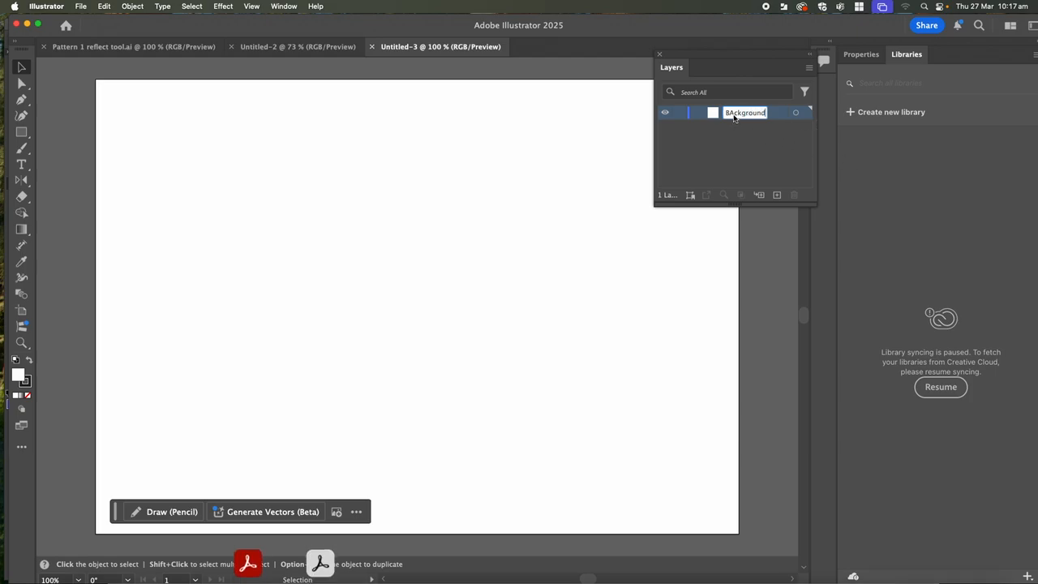
key(BackSpace)
text(a)
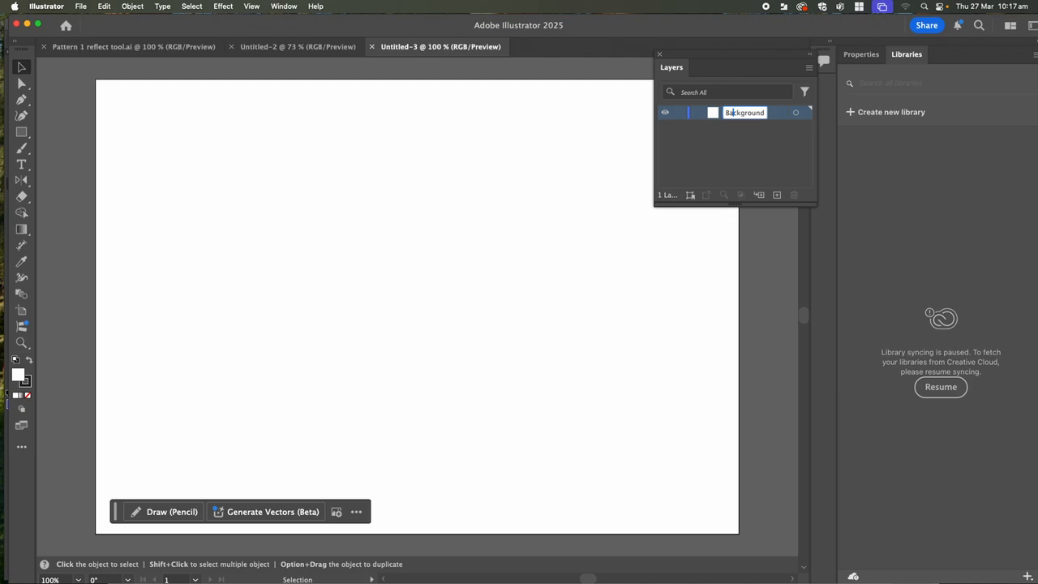
- Add a new layer named 'graphic' above Background and lock the Background layer
click(777, 196)
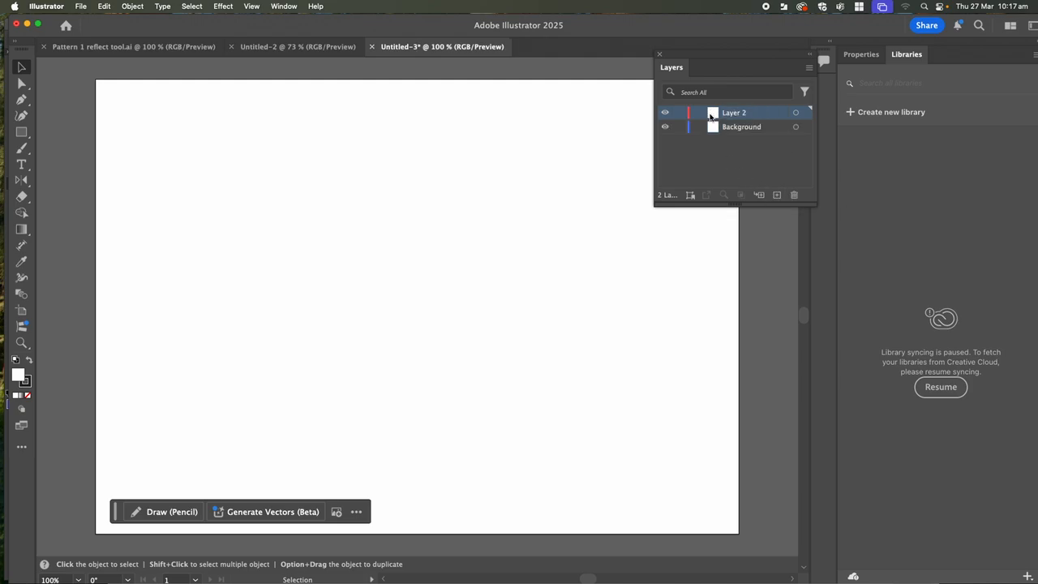
double_click(746, 114)
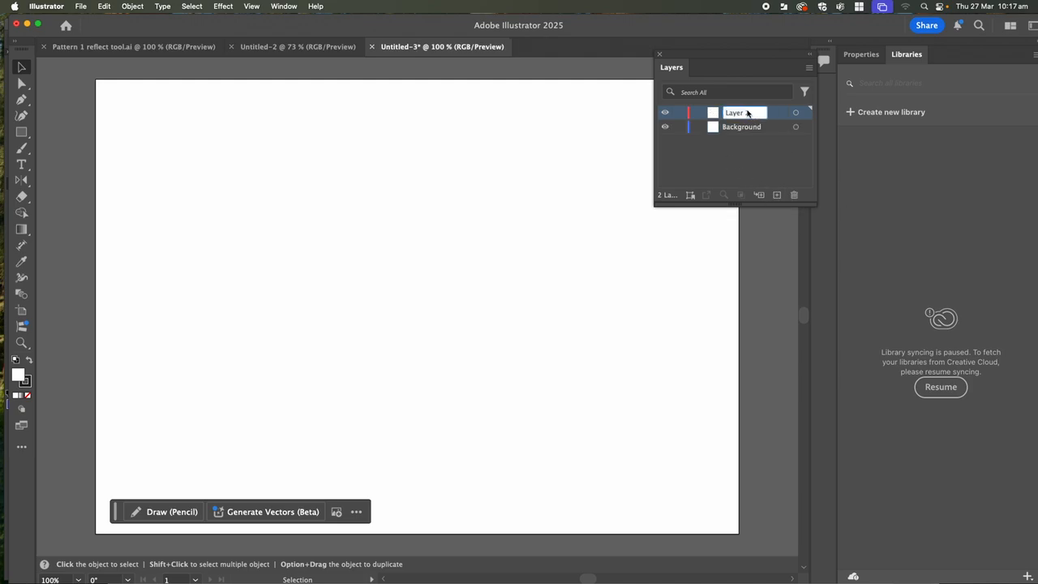
text(gr)
text(phic)
key(Return)
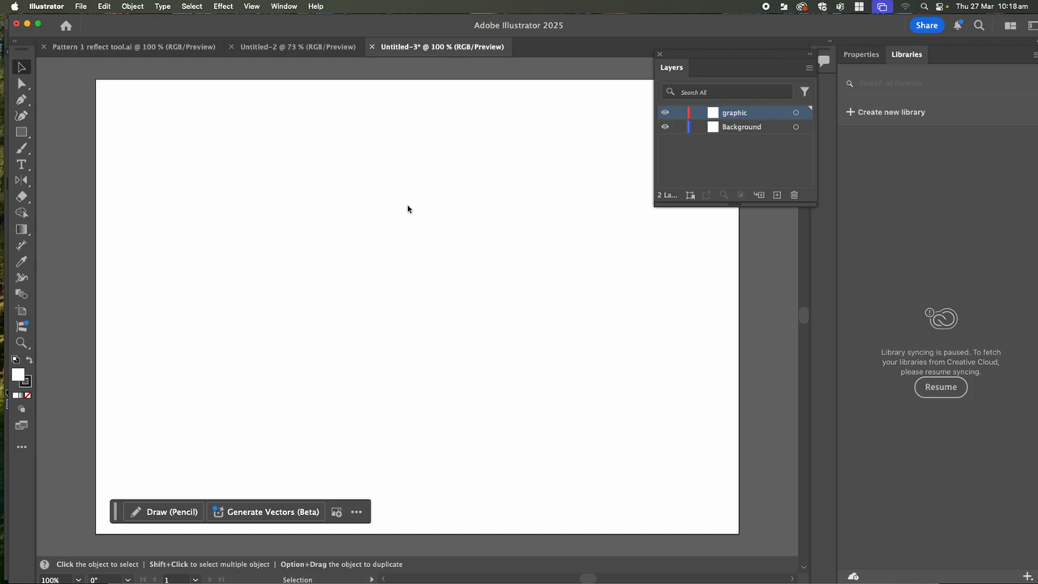
click(680, 127)
click(81, 7)
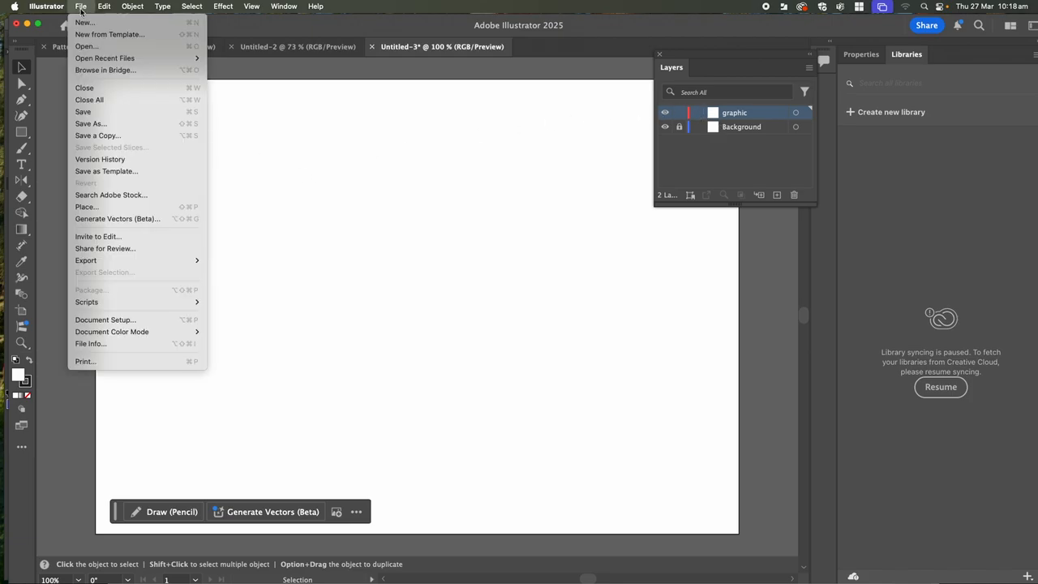
- Place the Bear triadic .psd image onto the artboard
click(86, 208)
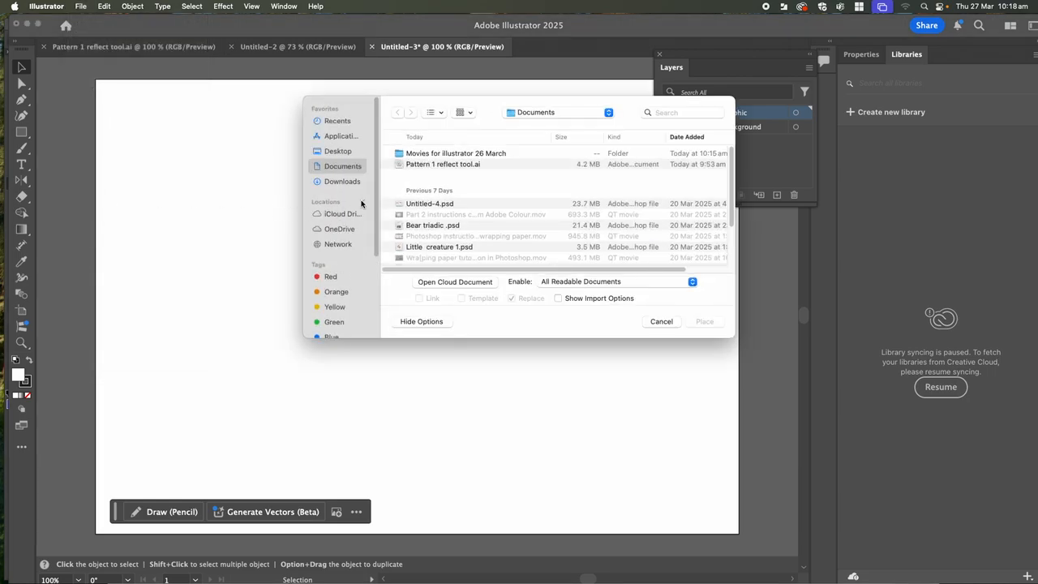
click(402, 227)
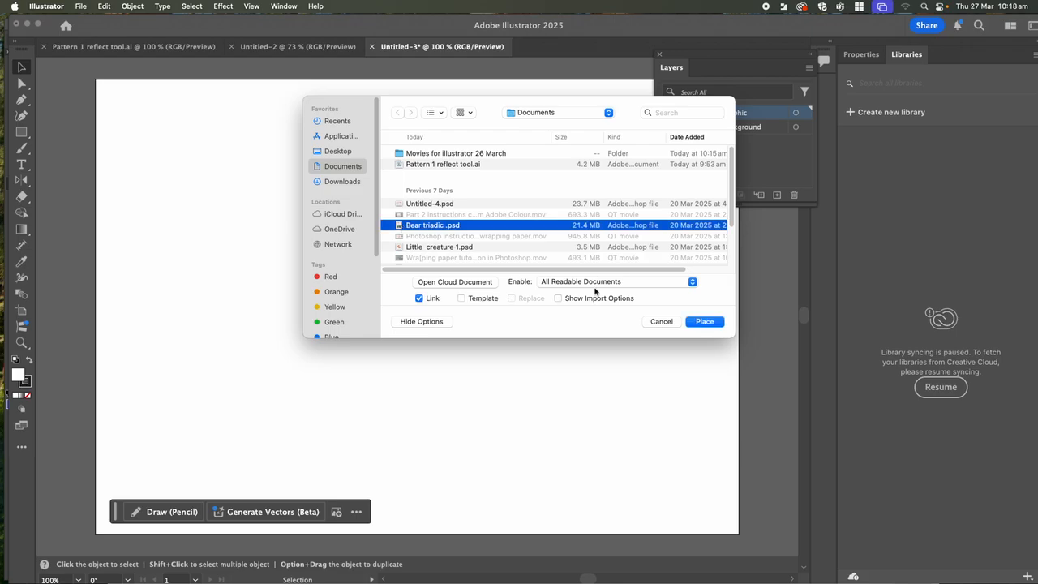
click(705, 322)
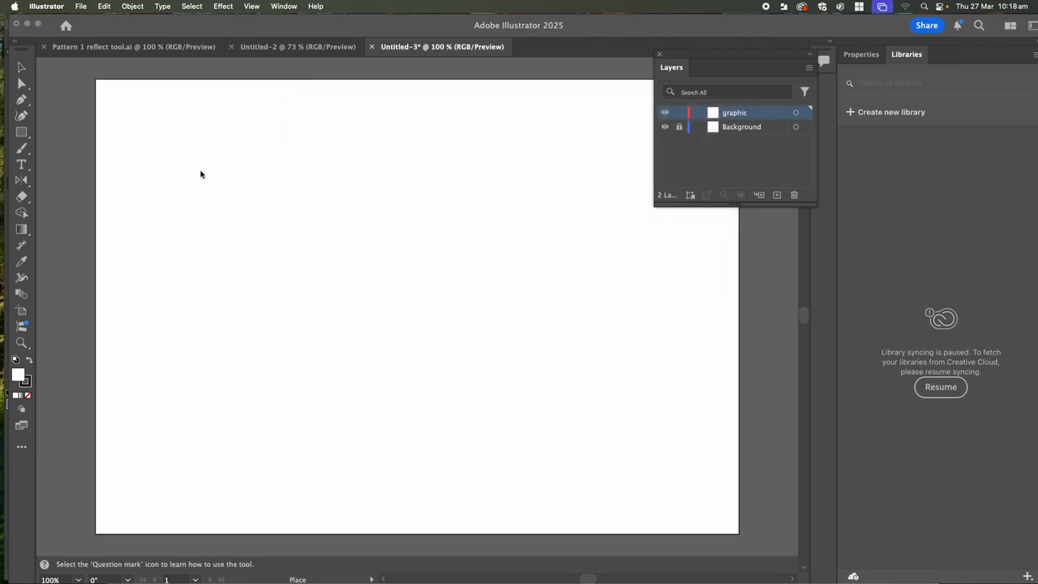
click(202, 185)
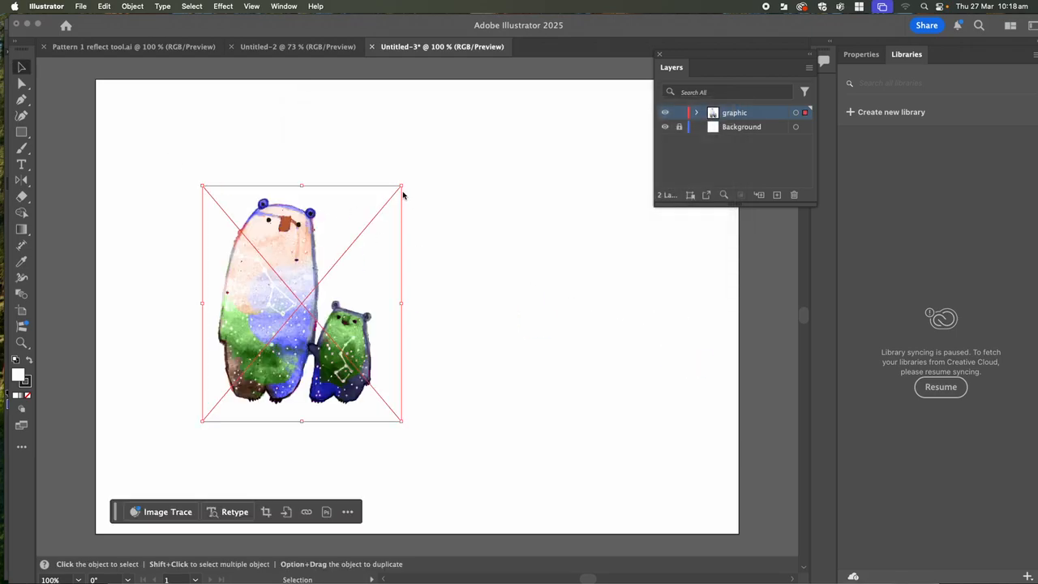
- Scale the bear image down proportionally and move it near the artboard centre
mouse_move(402, 186)
mouse_down()
mouse_move(348, 227)
mouse_move(341, 260)
mouse_move(349, 257)
mouse_move(321, 281)
mouse_move(349, 245)
mouse_move(314, 289)
mouse_up()
drag(252, 326, 215, 195)
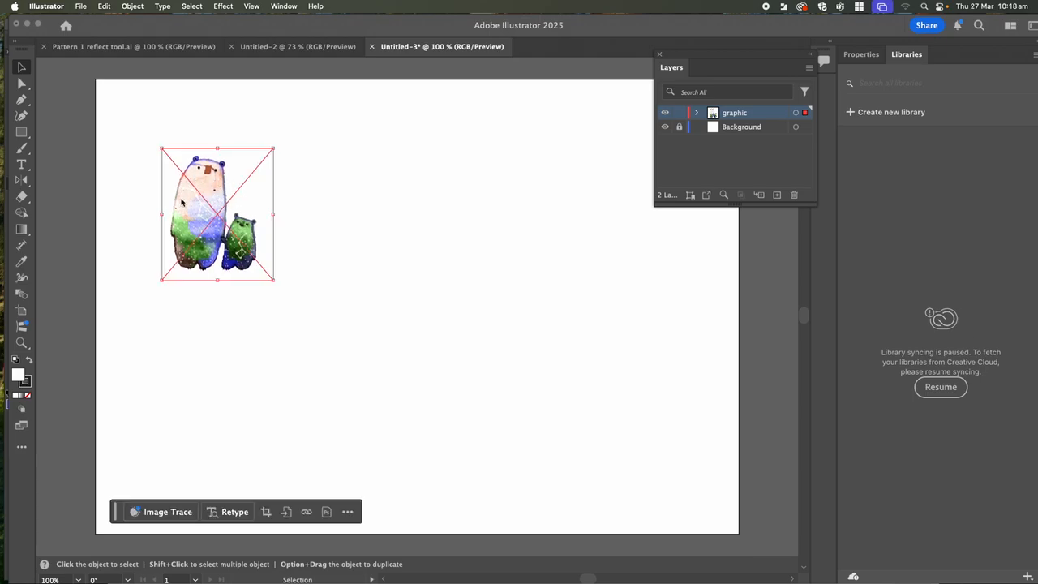
mouse_move(219, 195)
mouse_down()
mouse_move(252, 243)
mouse_move(313, 294)
mouse_move(391, 305)
mouse_move(383, 294)
mouse_up()
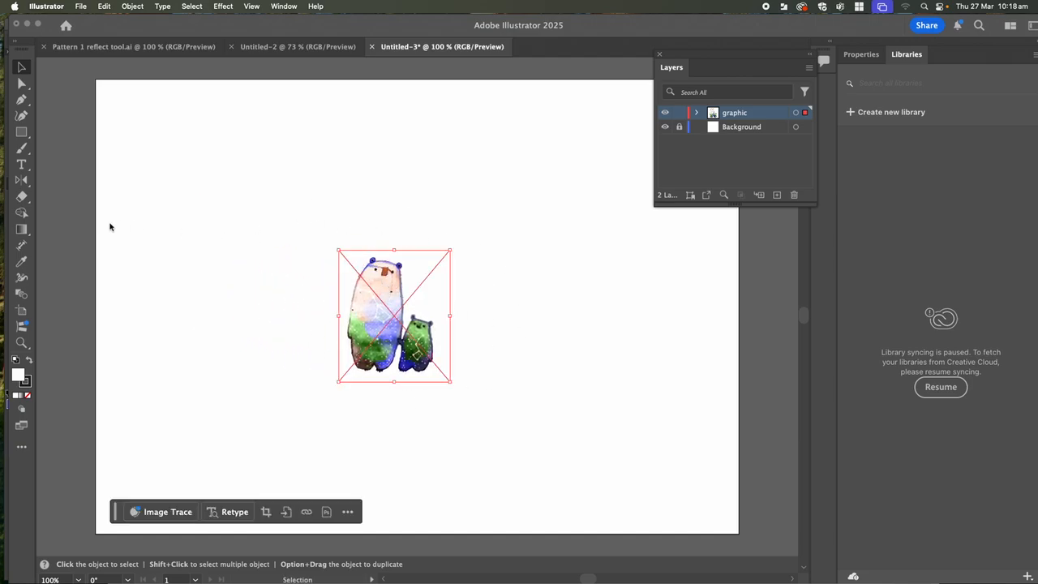
click(22, 182)
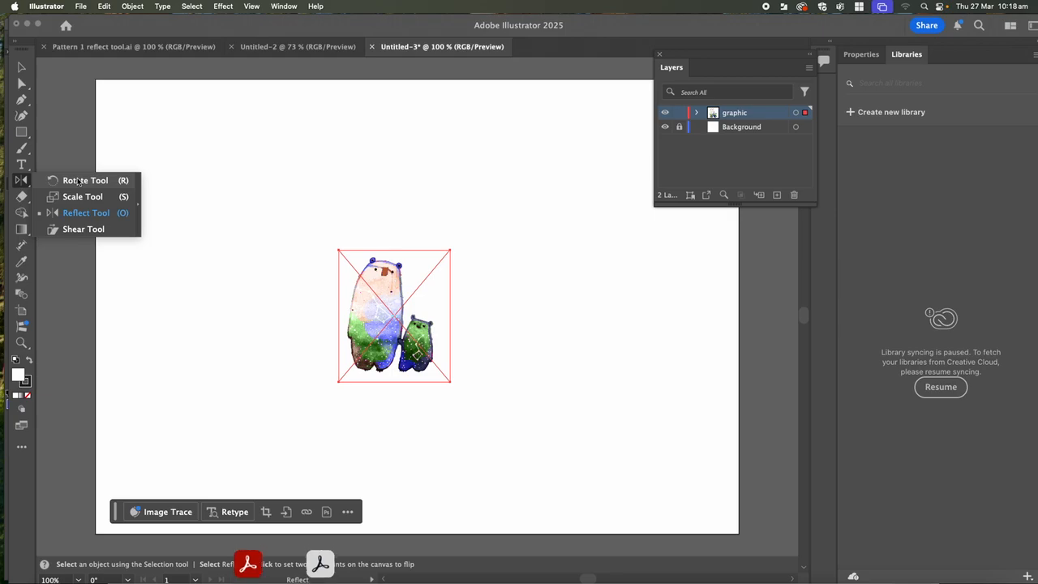
- Make a copy of the bear image rotated 30° around a pivot above the bears
click(77, 180)
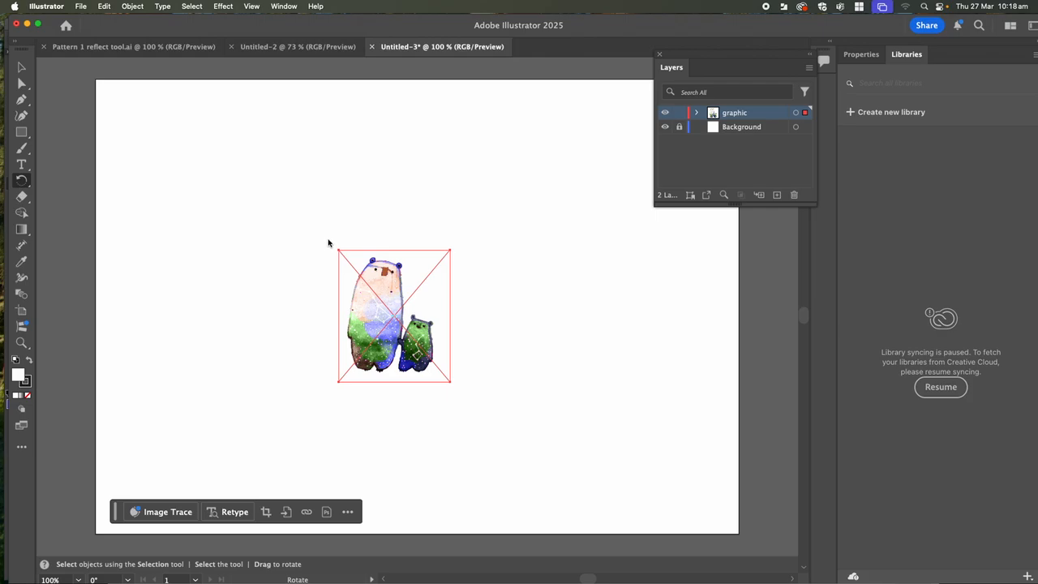
alt+click(374, 243)
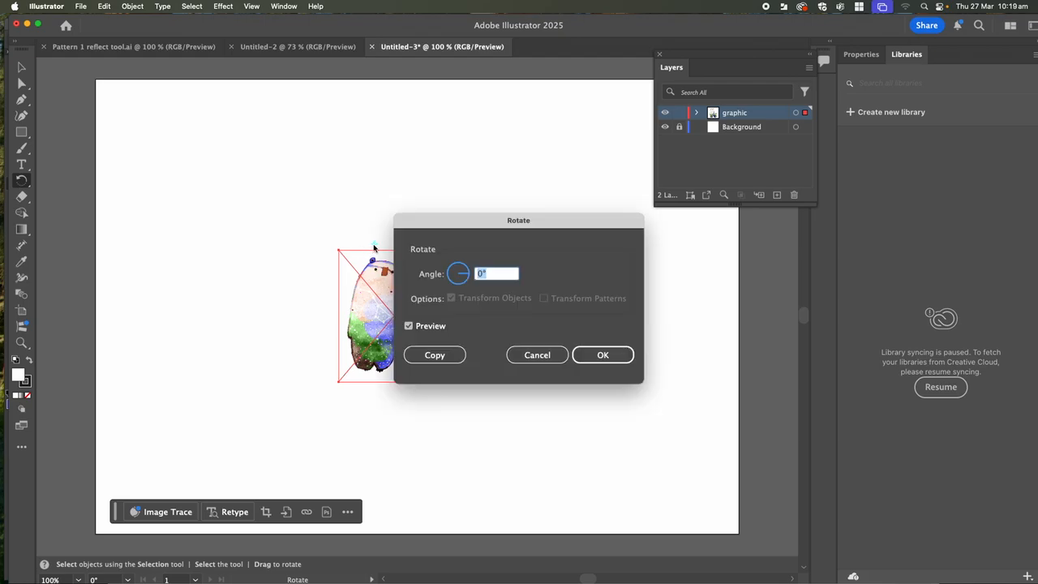
click(483, 276)
double_click(477, 276)
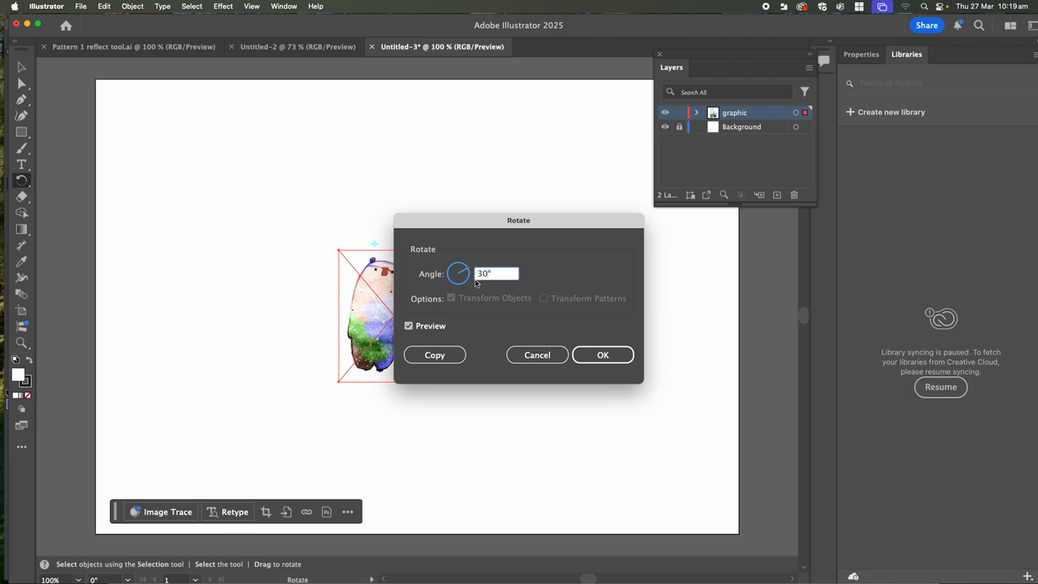
click(435, 356)
- Repeat the 30° rotated copy with Cmd+D until the bear rosette closes
key(super)
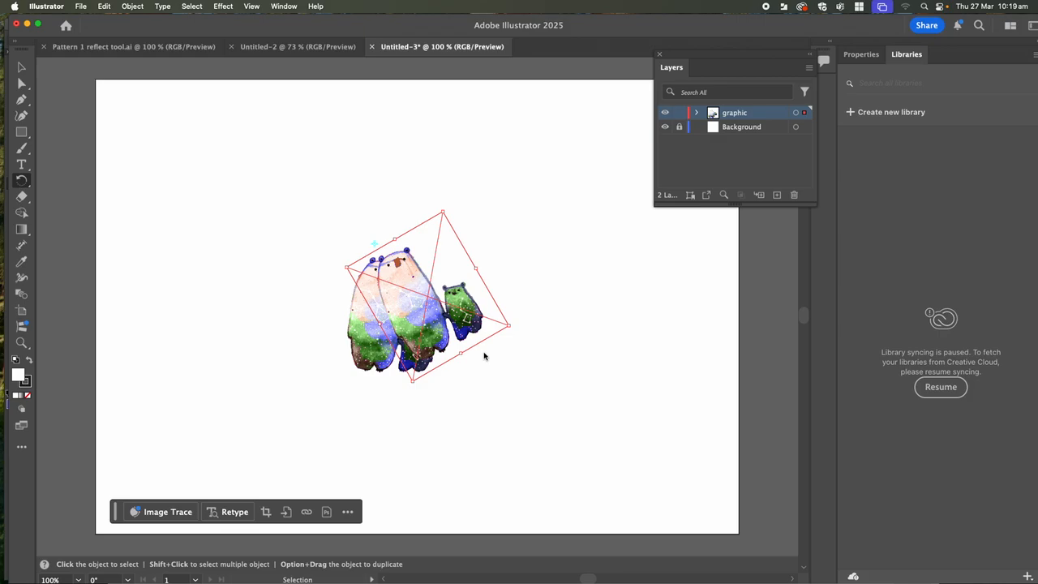
key(super+d)
key(super+d)
key(super+d)
key(super+d)
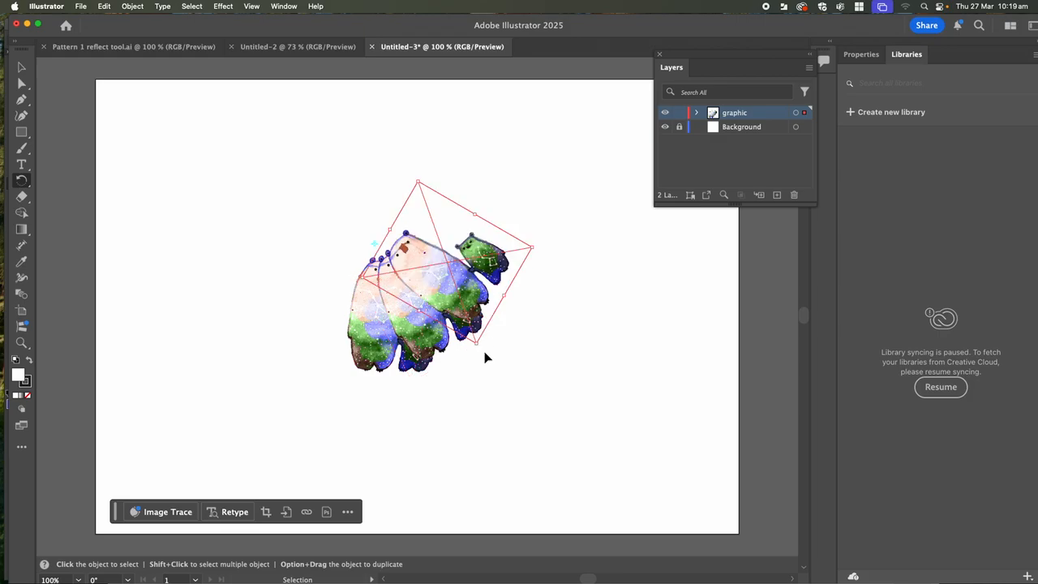
key(super+d)
key(super+d)
key(super+d)
key(super+d)
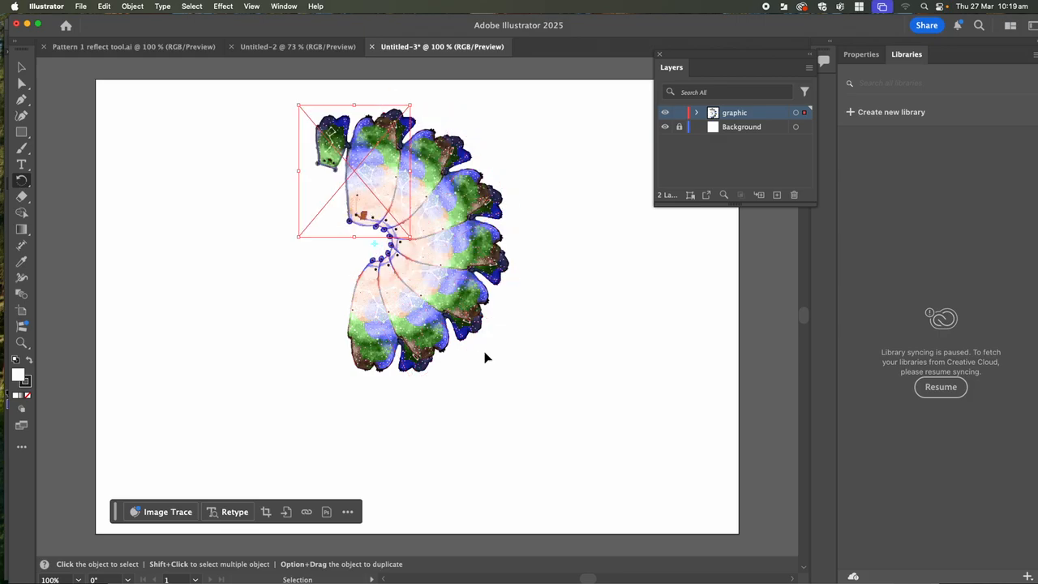
key(super+d)
key(super+d)
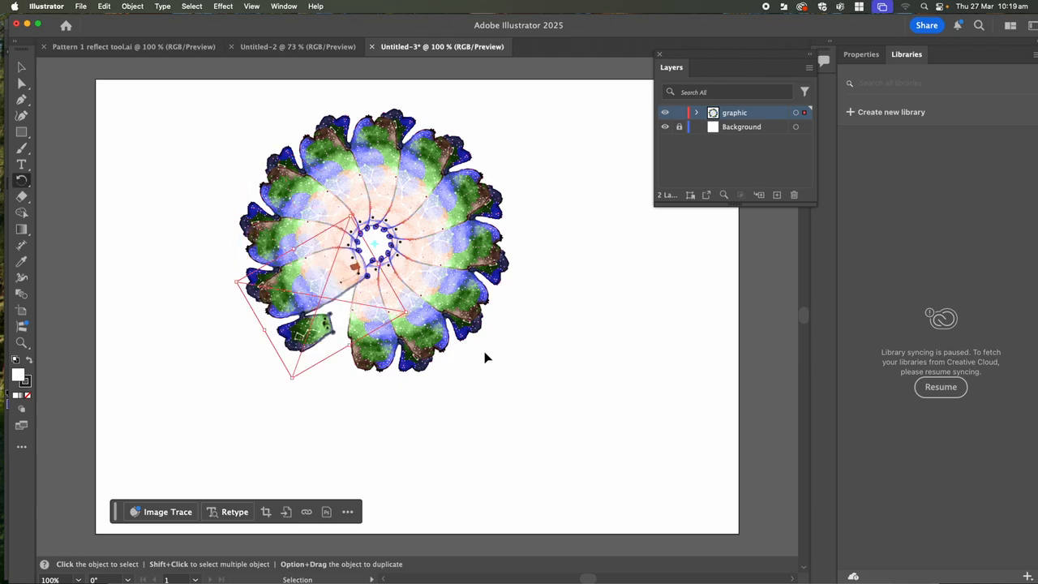
- Undo two stray Rotate-tool drags on the last bear copy, returning to the Selection tool
key(r)
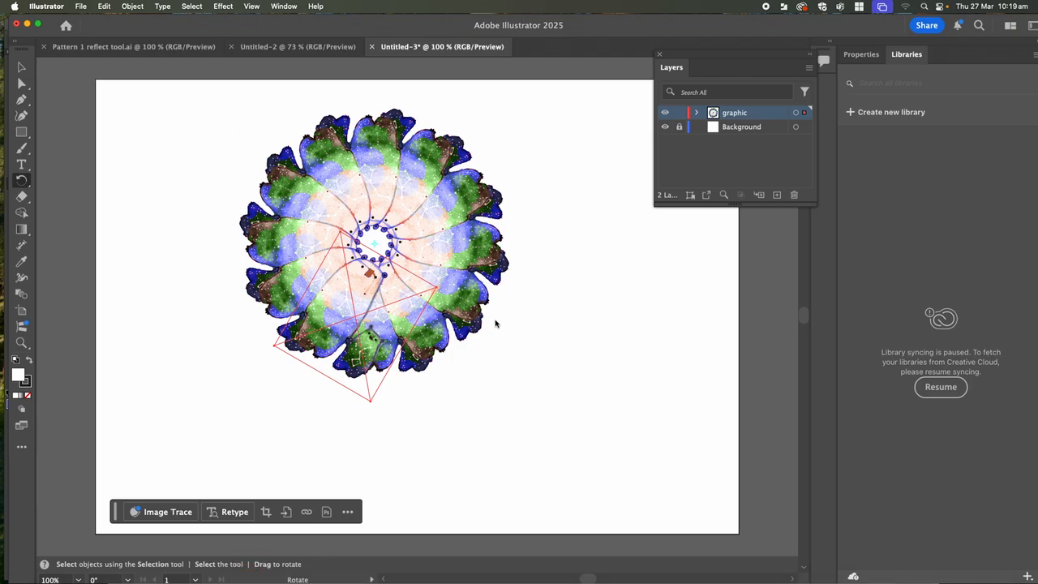
key(super)
drag(236, 117, 490, 355)
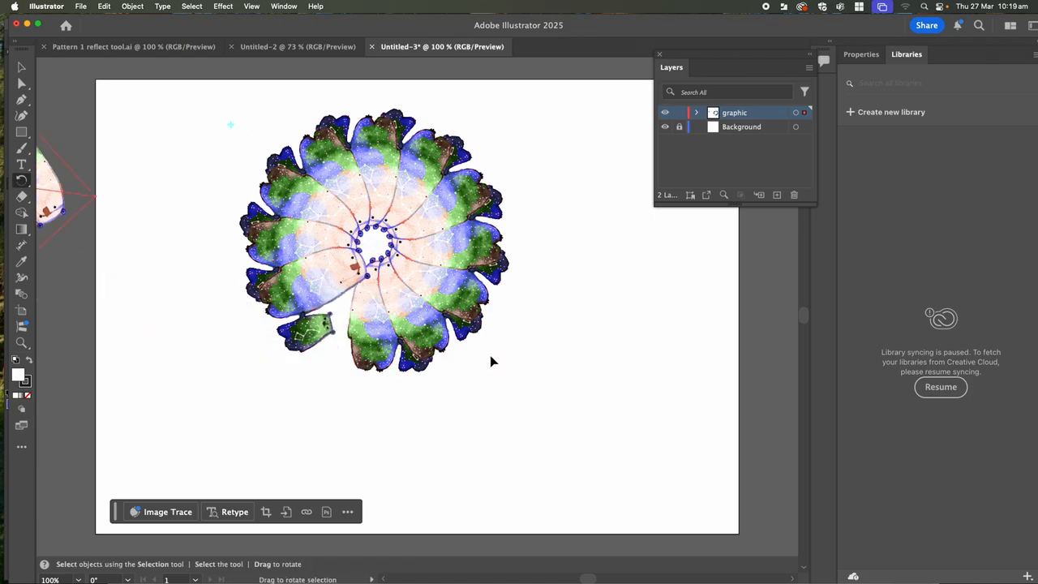
key(super+z)
click(213, 108)
drag(195, 103, 275, 145)
key(super+z)
click(22, 67)
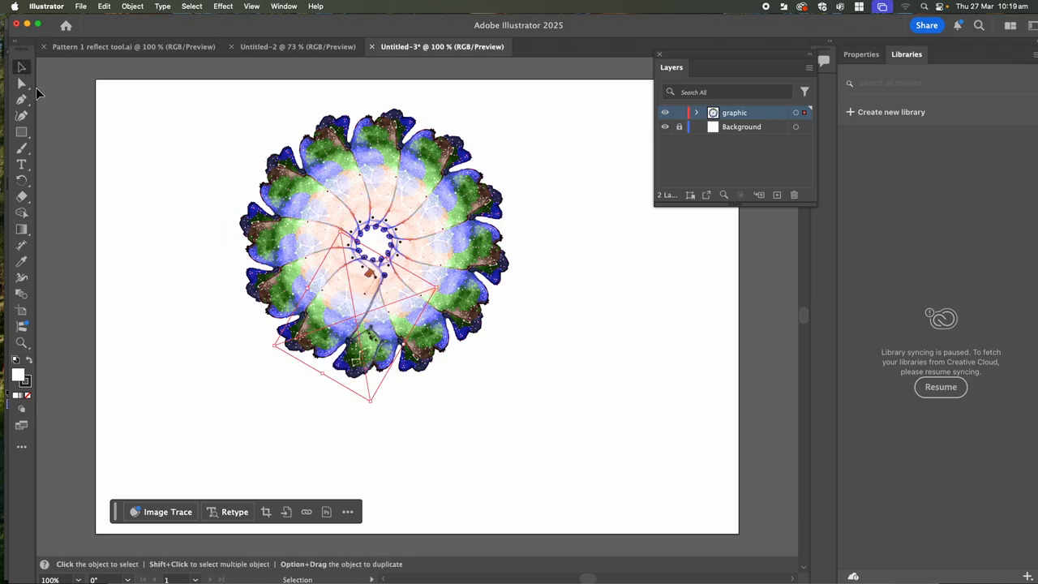
- Select the whole rosette, shrink it and shift it left, undoing the extra rosette copy
mouse_move(214, 98)
mouse_down()
mouse_move(329, 167)
mouse_move(510, 395)
mouse_move(535, 400)
mouse_move(387, 285)
mouse_move(339, 224)
mouse_move(411, 289)
mouse_up()
drag(320, 211, 370, 211)
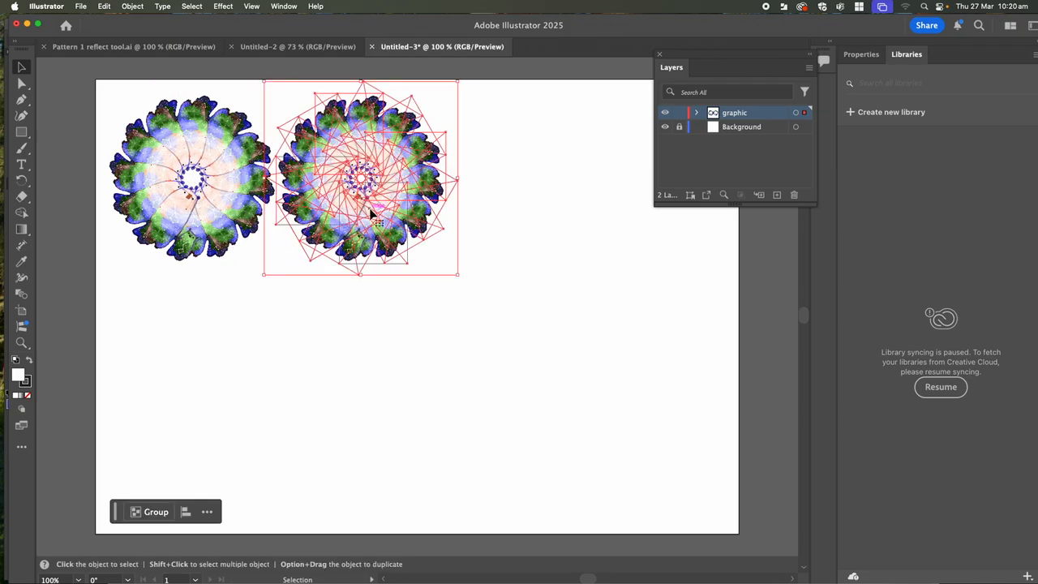
key(super+d)
key(super+d)
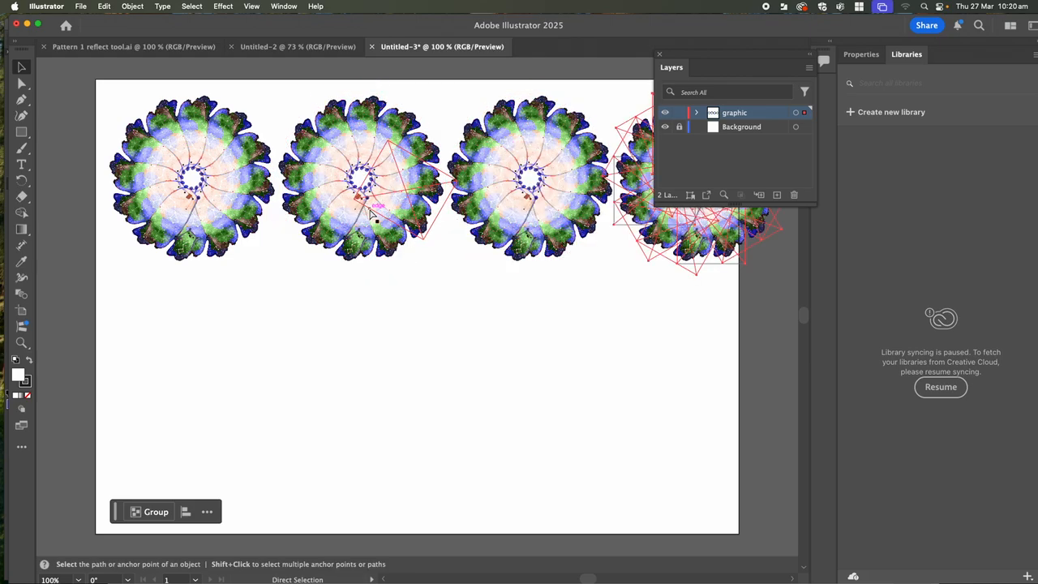
key(super+z)
key(super+z)
key(super+z)
key(super+z)
key(super+z)
key(super+z)
key(super+z)
key(super+z)
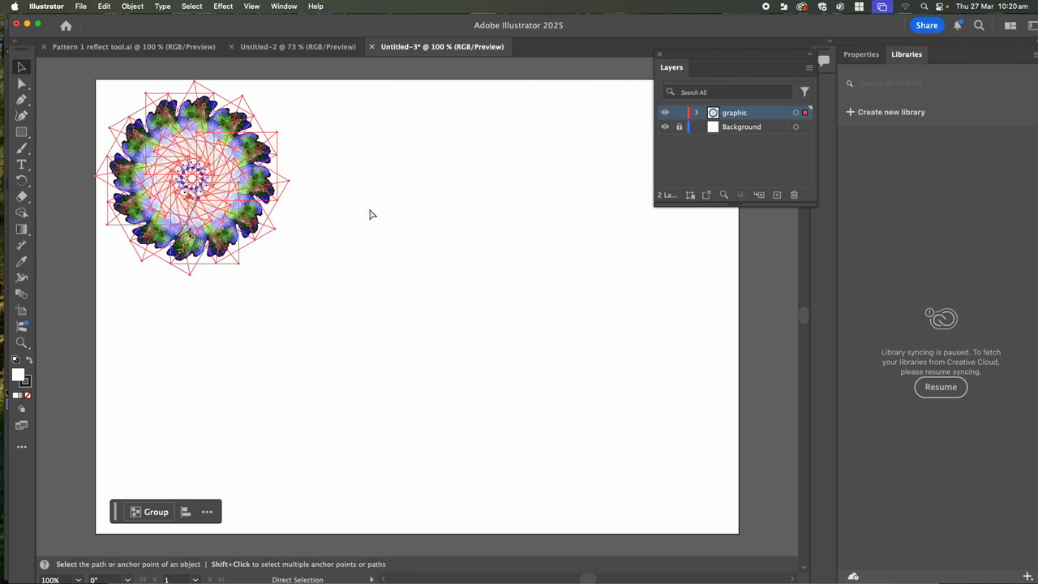
- Undo back to the single bear pair and make the Rotate Tool active
key(super+z)
key(super+z)
key(super+z)
key(super+z)
key(super+z)
key(super+z)
key(super+z)
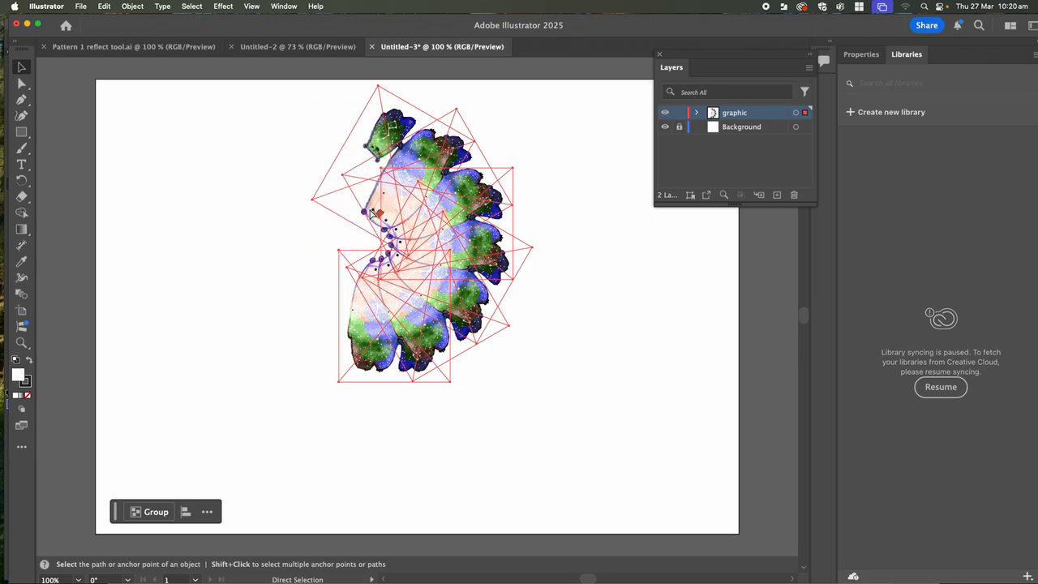
key(v)
drag(22, 181, 59, 185)
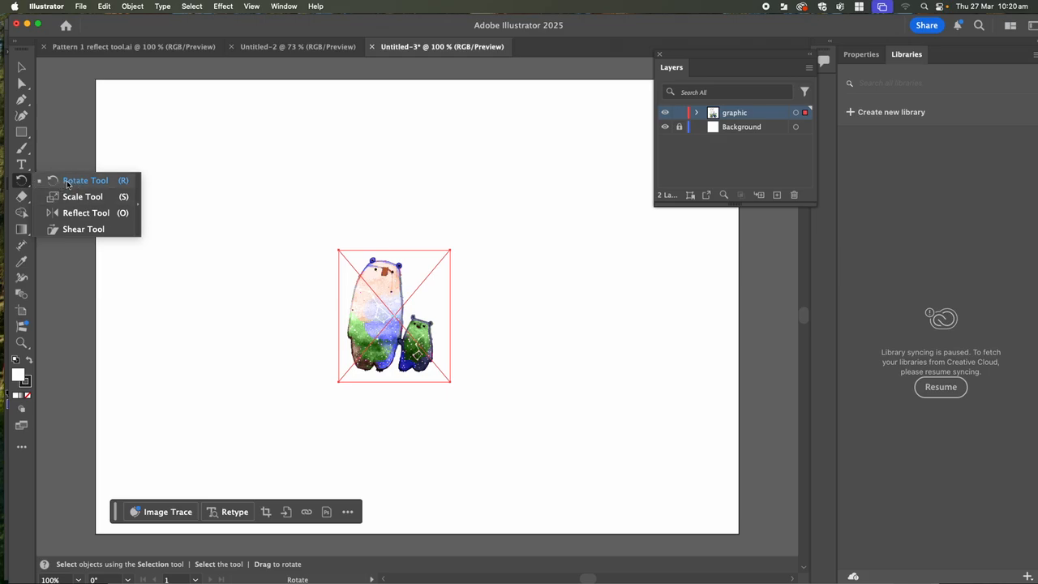
drag(76, 181, 76, 181)
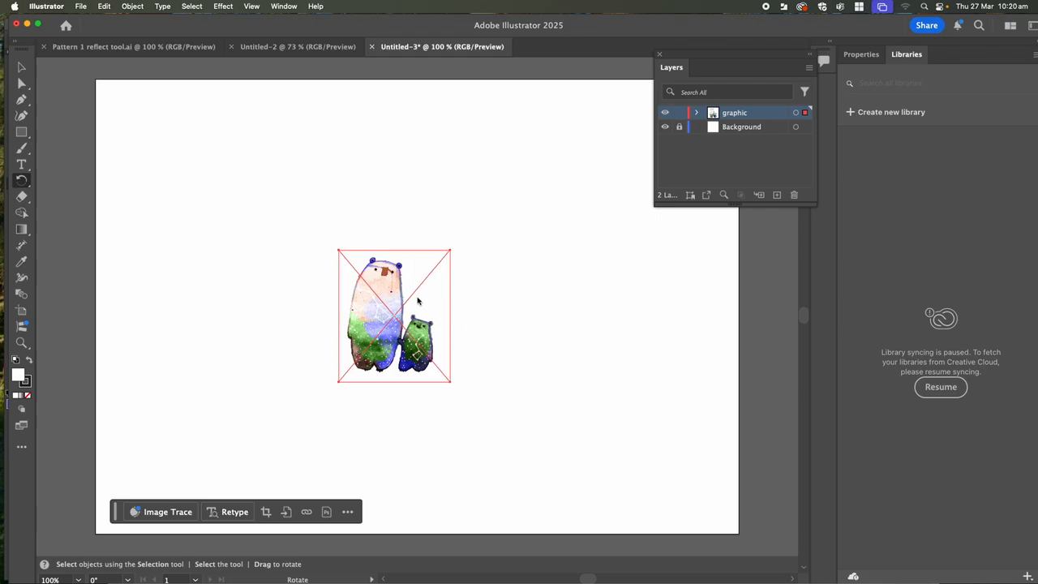
- Copy the bears at 45° around a pivot above them and repeat until the ring closes
alt+click(456, 247)
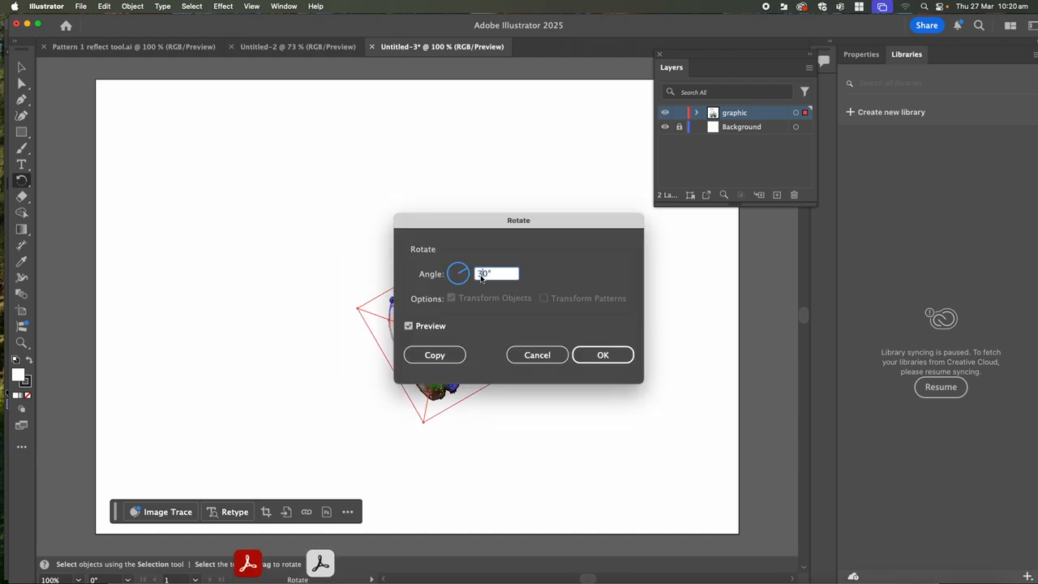
text(9)
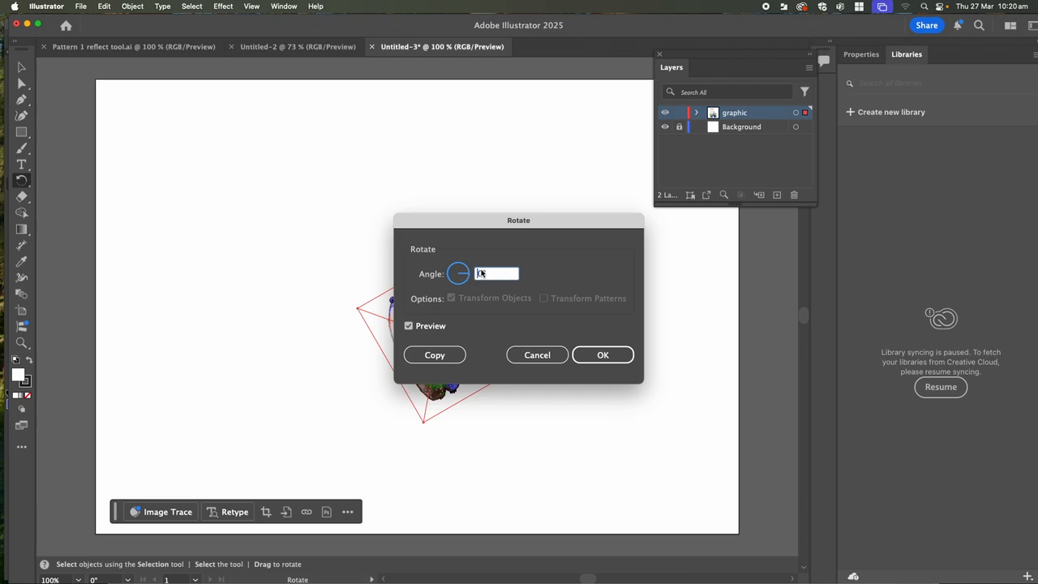
text(45)
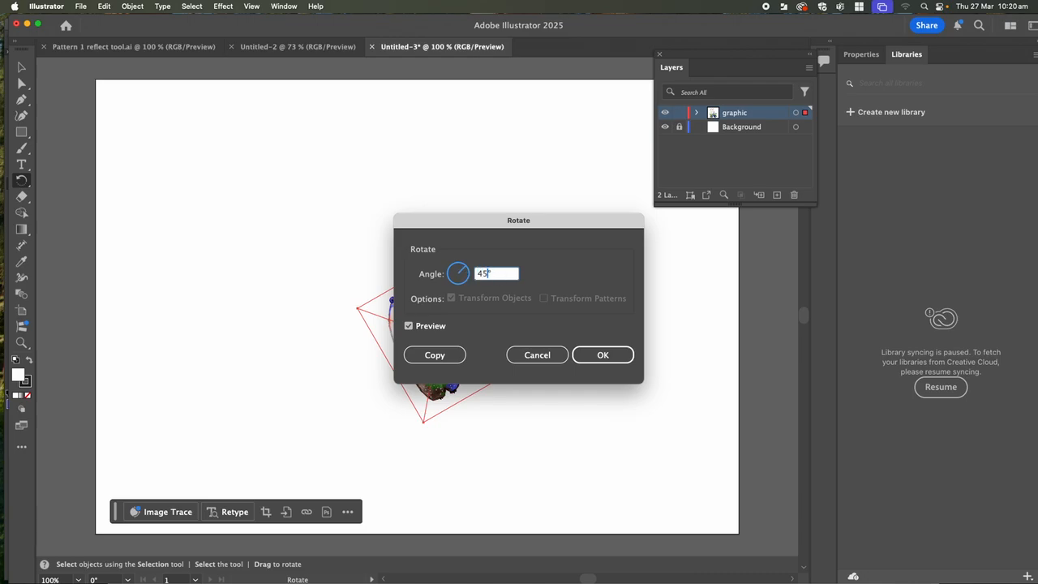
click(435, 355)
key(v)
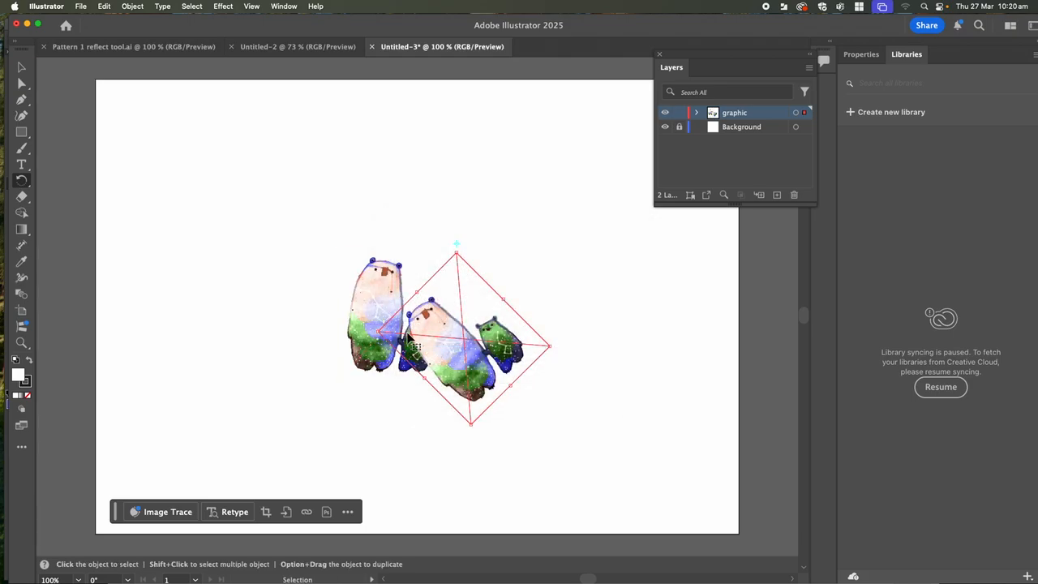
key(super+d)
key(super+d)
key(super+d)
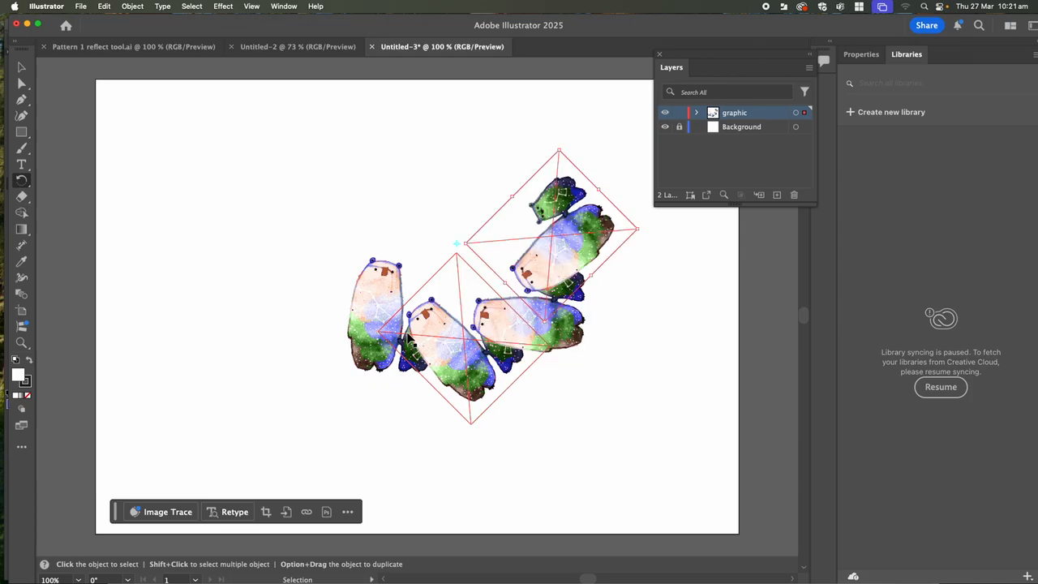
key(super+d)
key(super+d)
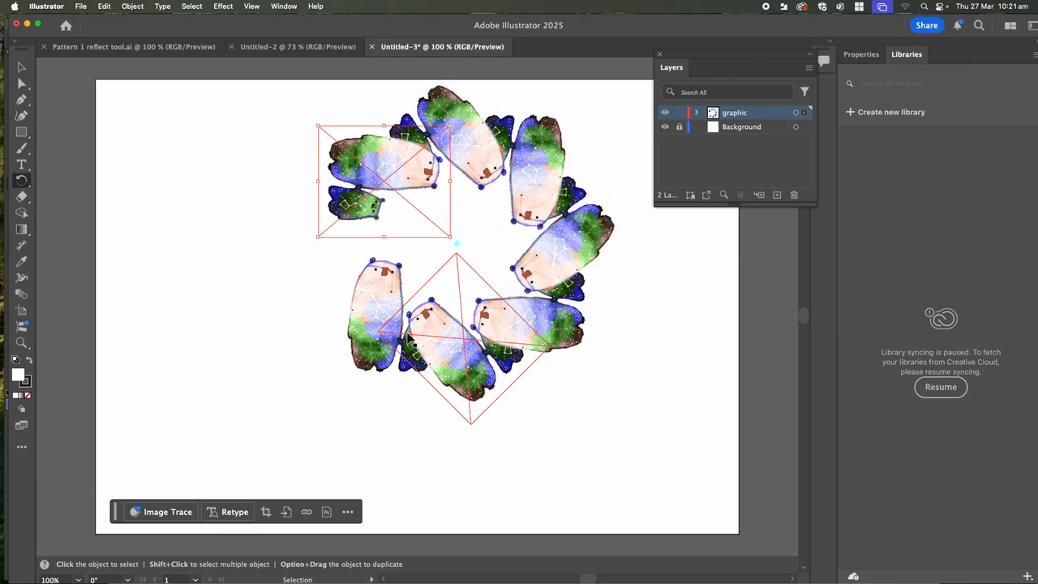
key(super+d)
key(r)
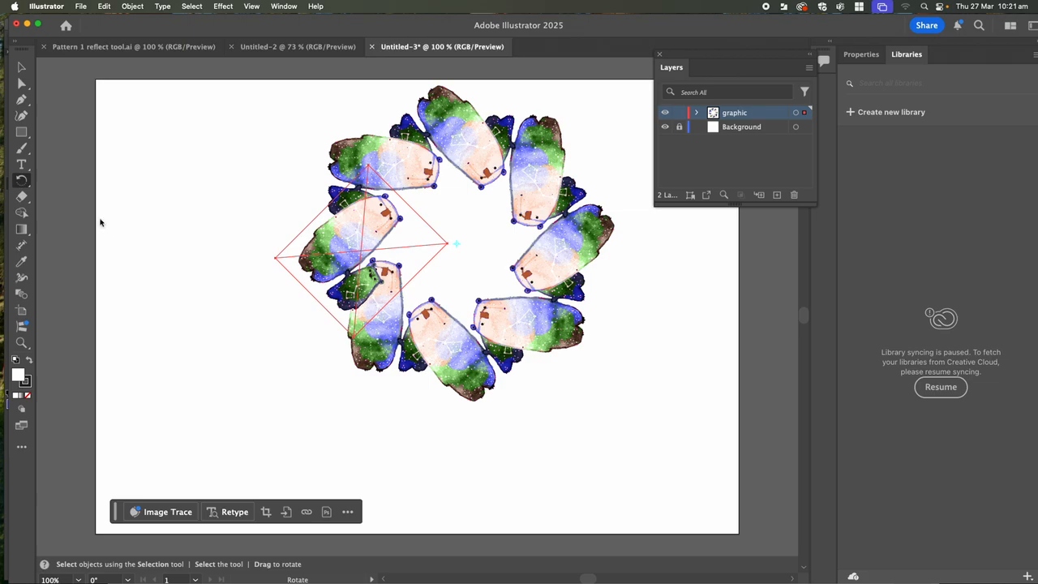
key(v)
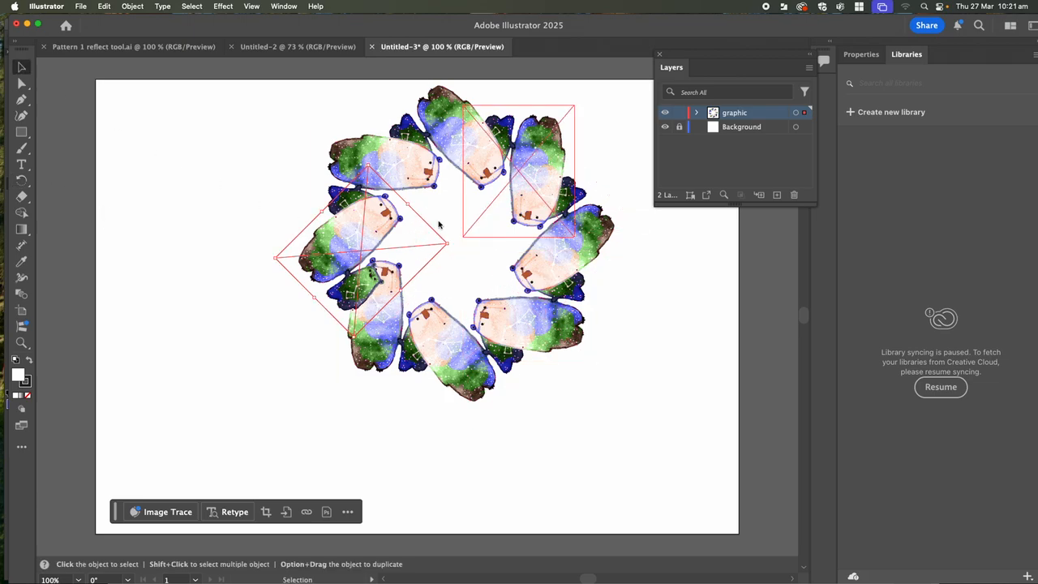
- Place Little creature 1.psd, shrink it, and centre it inside the bear ring
click(83, 8)
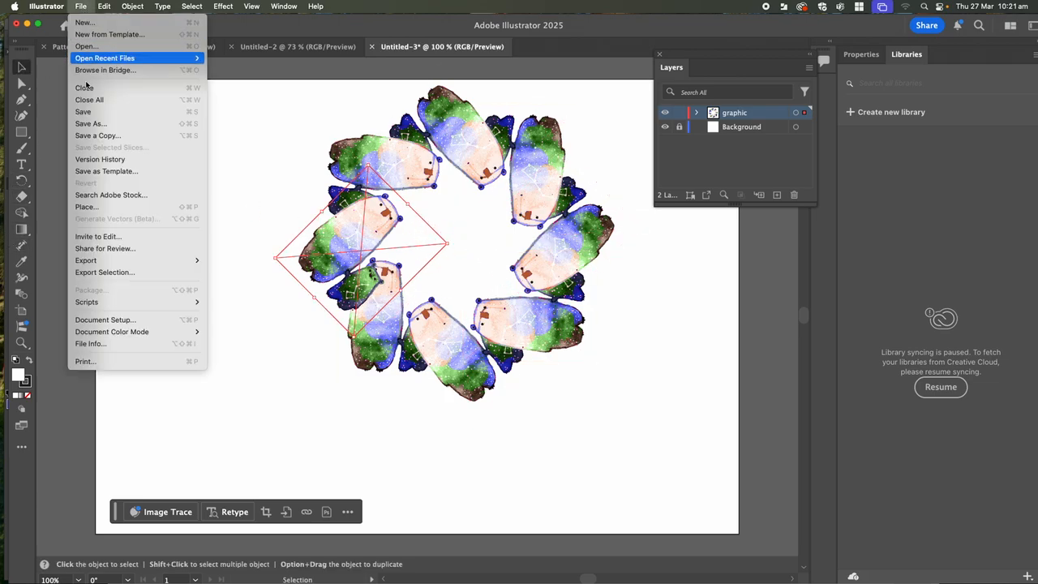
click(89, 207)
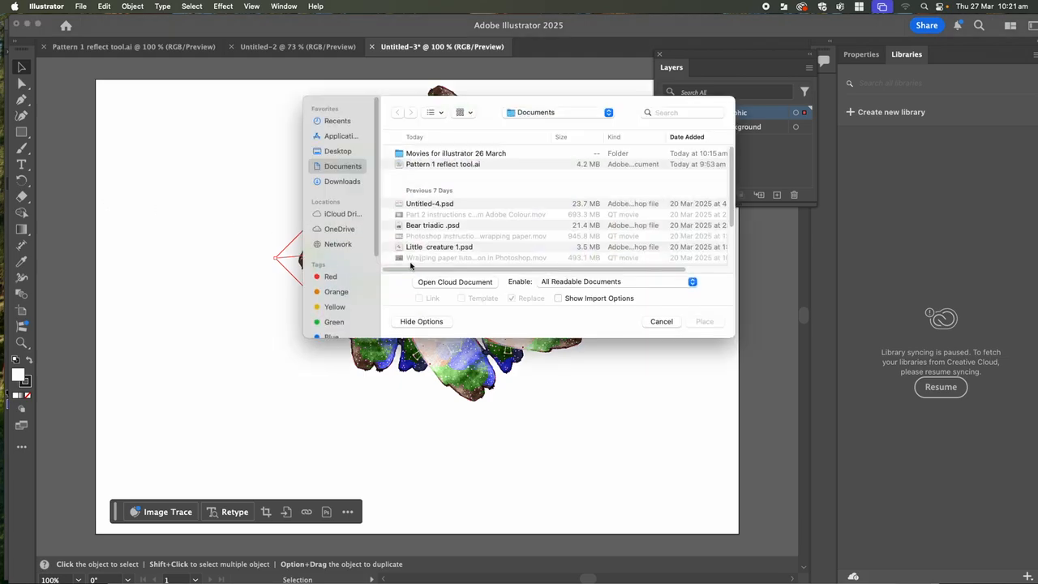
click(434, 248)
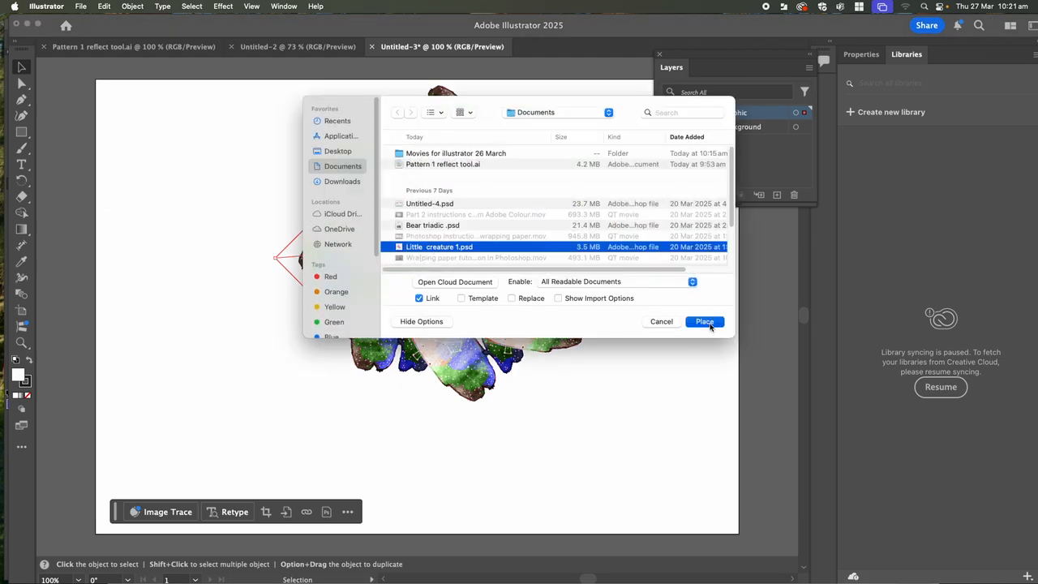
click(704, 321)
click(447, 244)
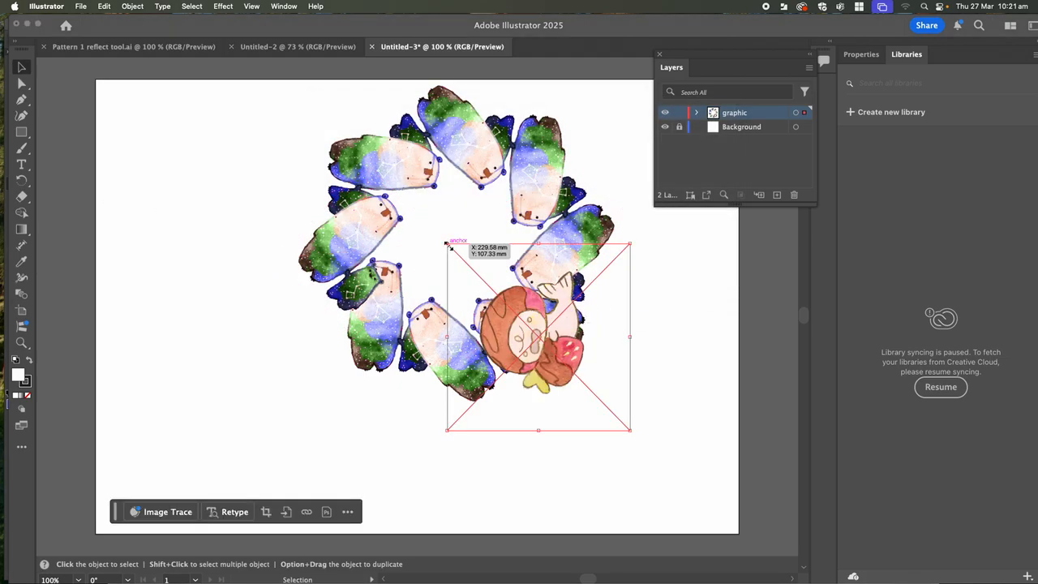
drag(540, 347, 458, 253)
drag(552, 160, 487, 235)
drag(442, 279, 473, 246)
click(158, 163)
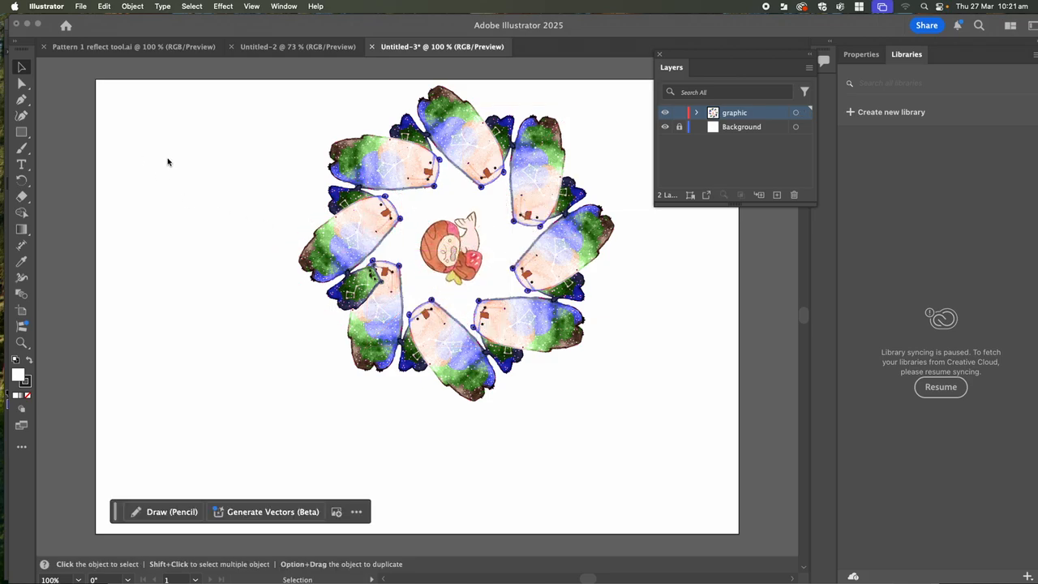
- Select the bear ring with its central creature and group them via Object > Group
drag(225, 103, 666, 420)
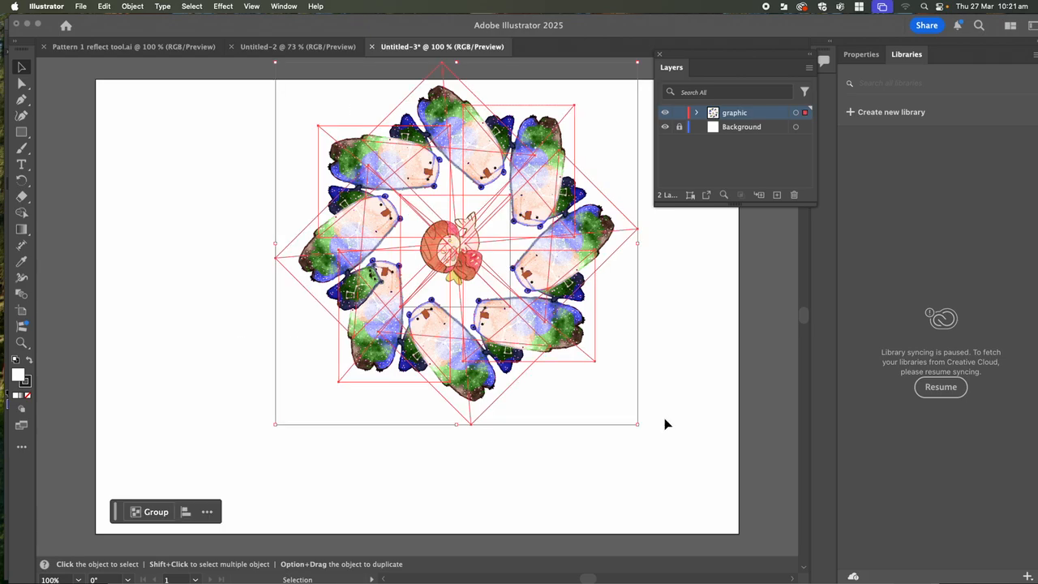
key(a)
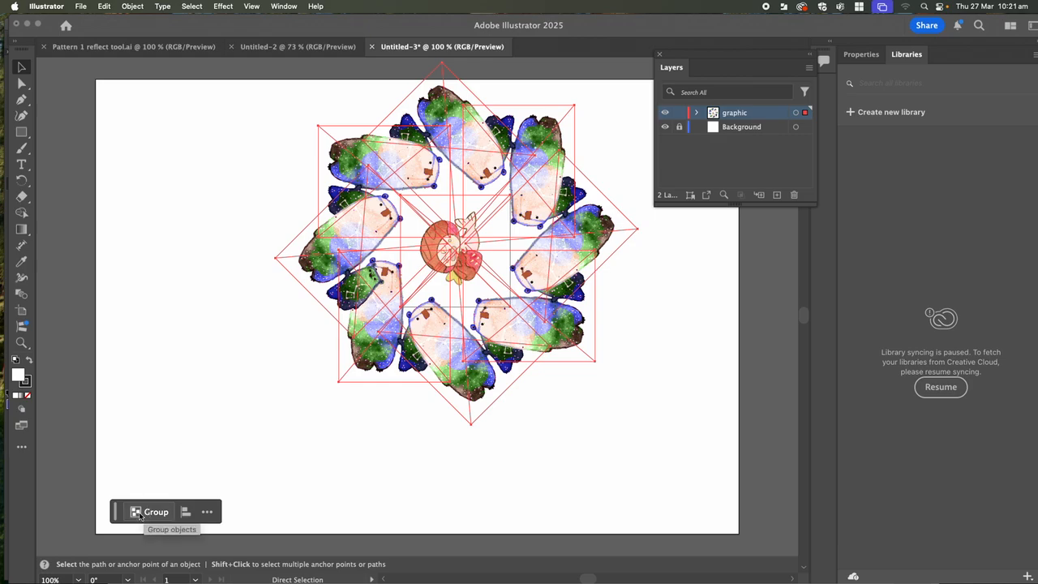
click(134, 7)
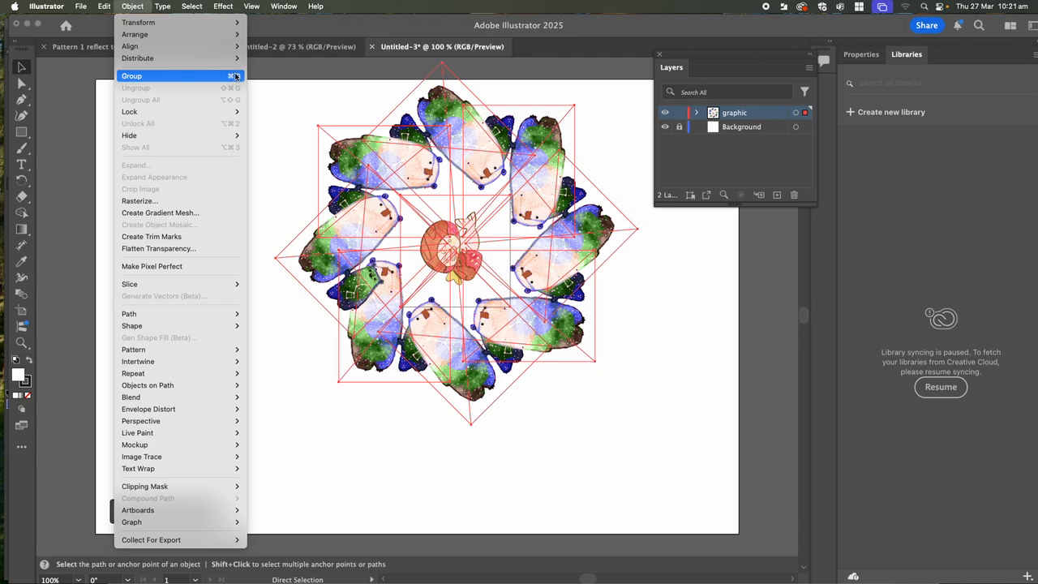
click(271, 99)
key(v)
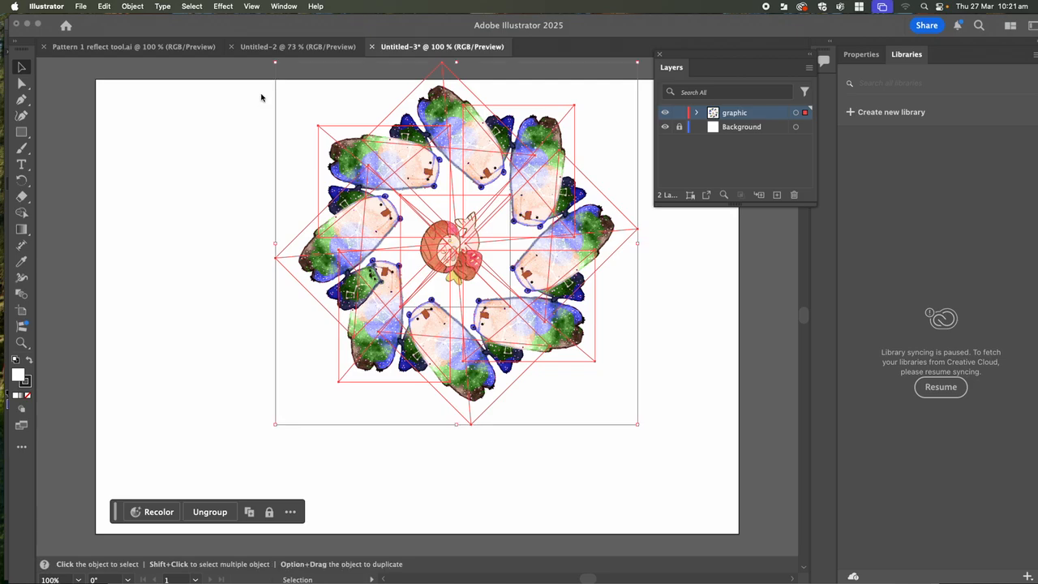
- Move the rosette to the page's left, shrink it, and copy it across into a row of four
drag(385, 235, 198, 235)
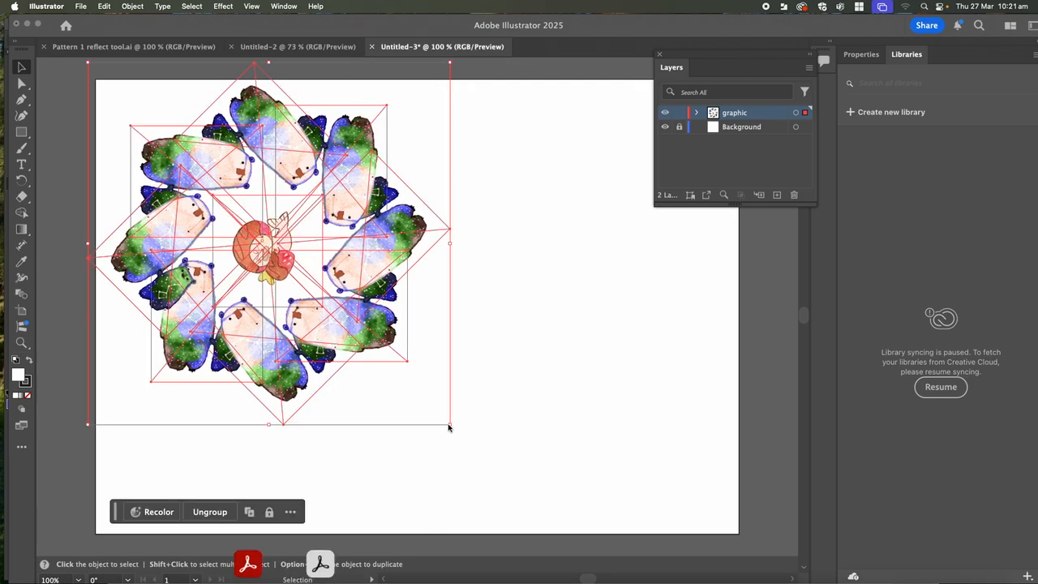
drag(451, 426, 268, 287)
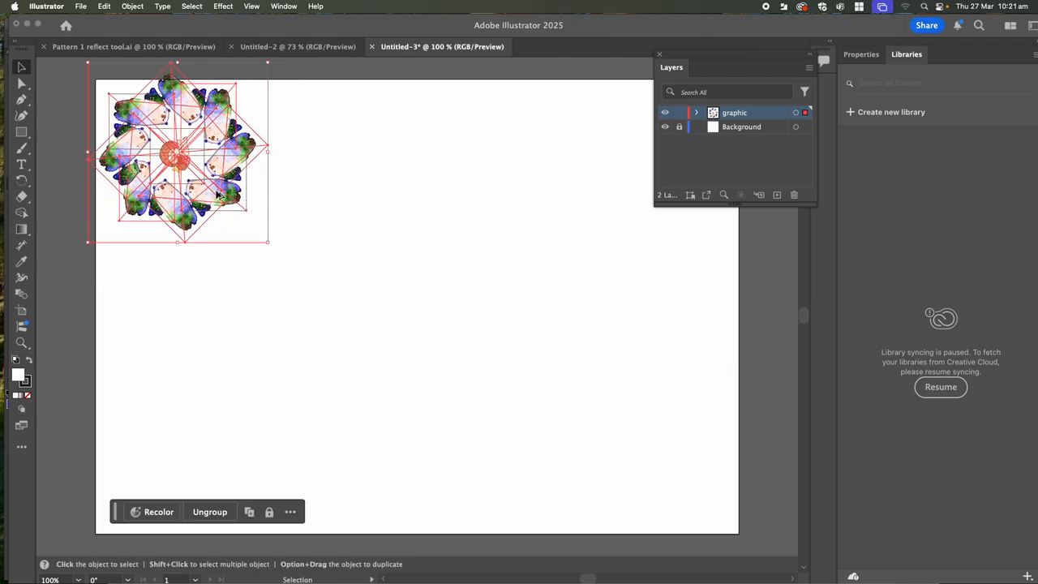
drag(218, 194, 374, 195)
key(super+d)
key(super+d)
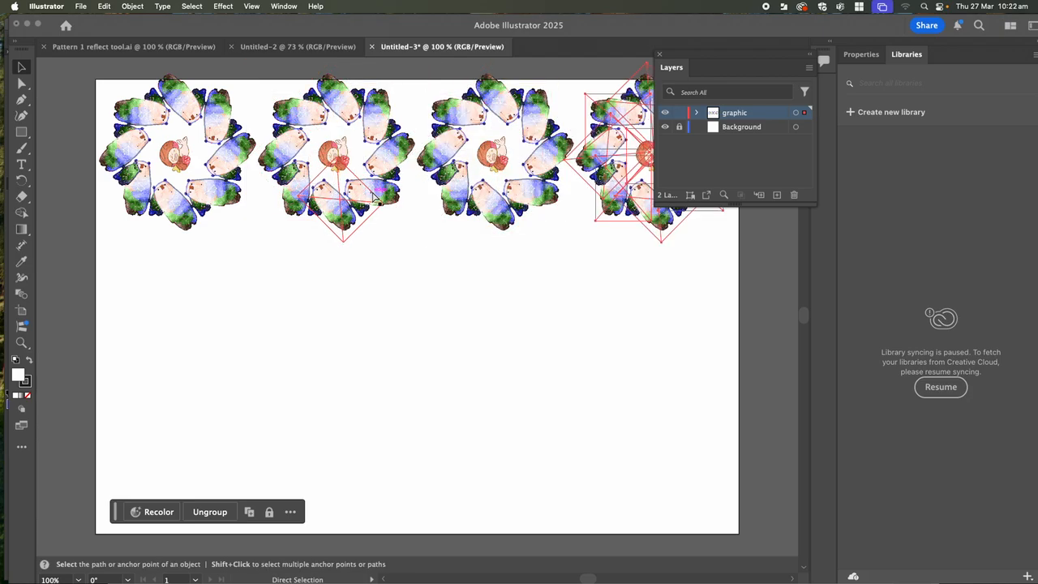
- Duplicate the row downward with an offset and add a rosette copy at the left edge
key(v)
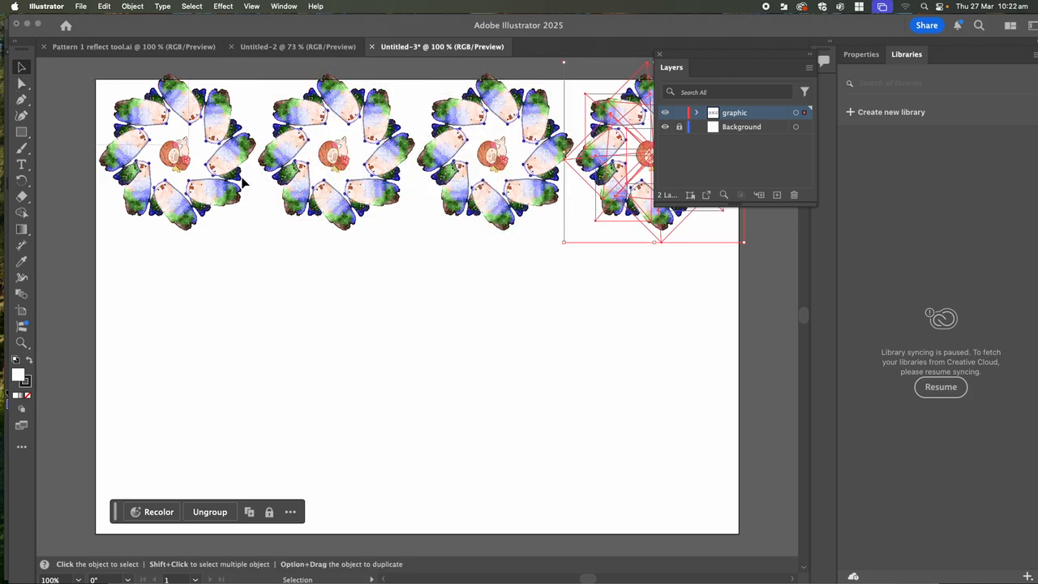
key(super+a)
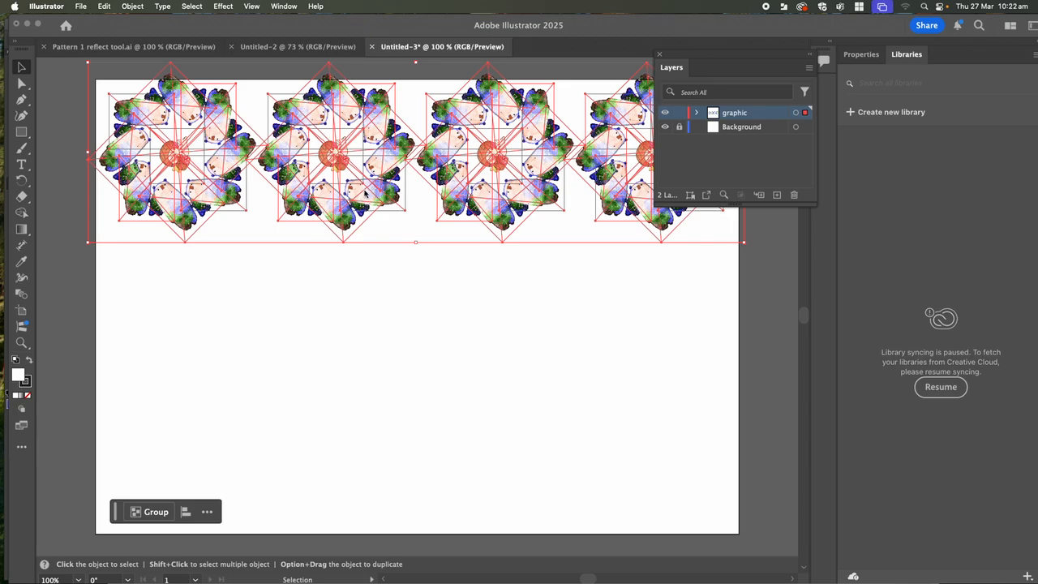
drag(365, 189, 442, 333)
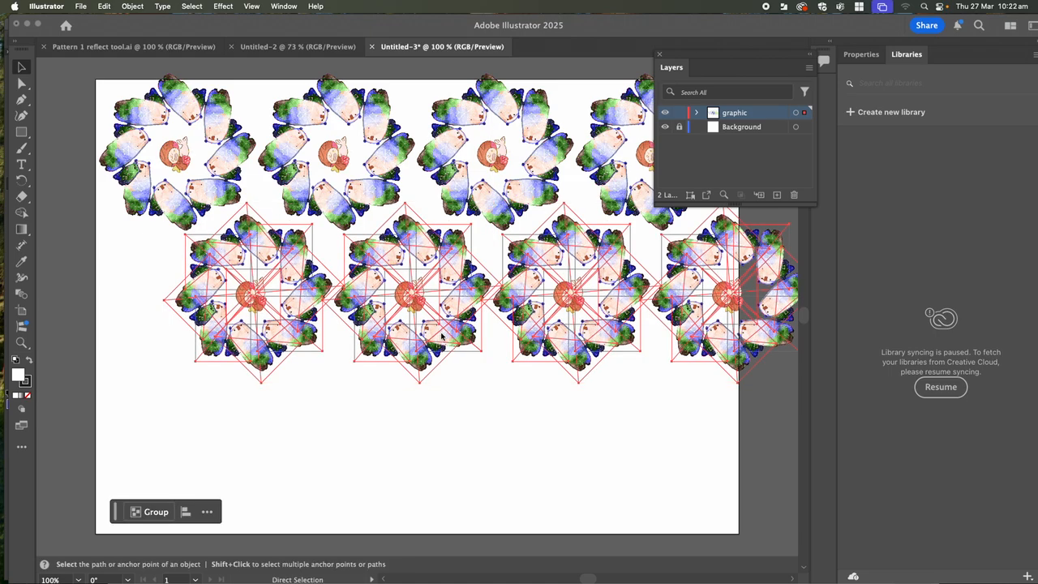
click(152, 403)
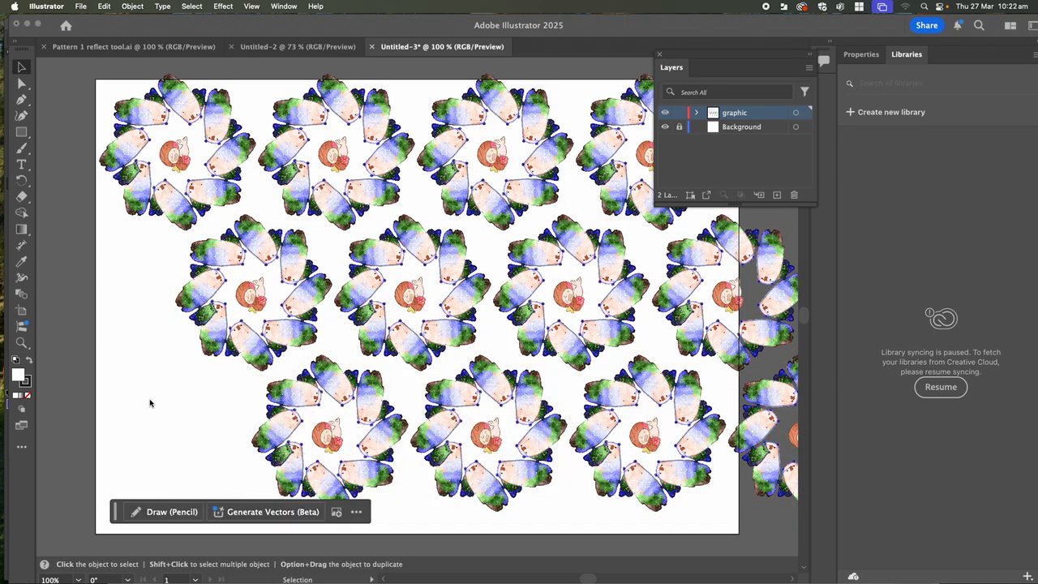
drag(245, 391, 396, 485)
drag(344, 442, 135, 297)
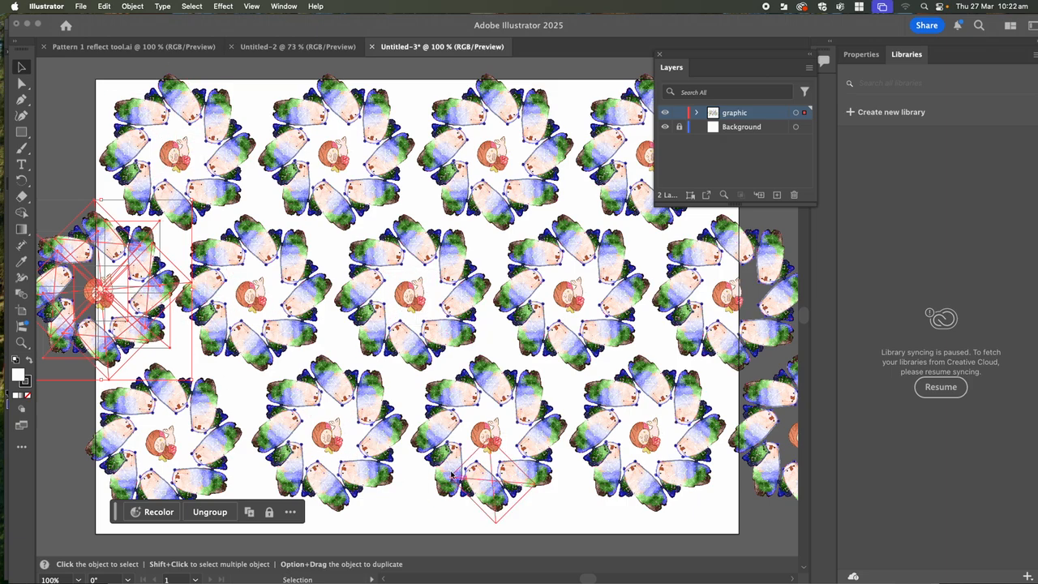
- Lock and hide the rosette layer, then draw a full-page rectangle on the Background layer
click(759, 128)
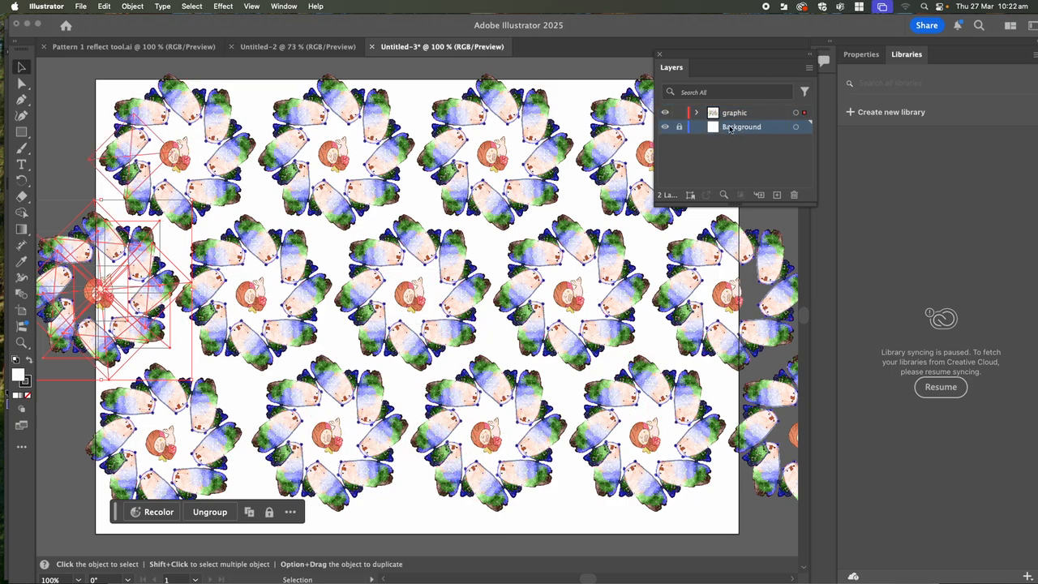
click(680, 115)
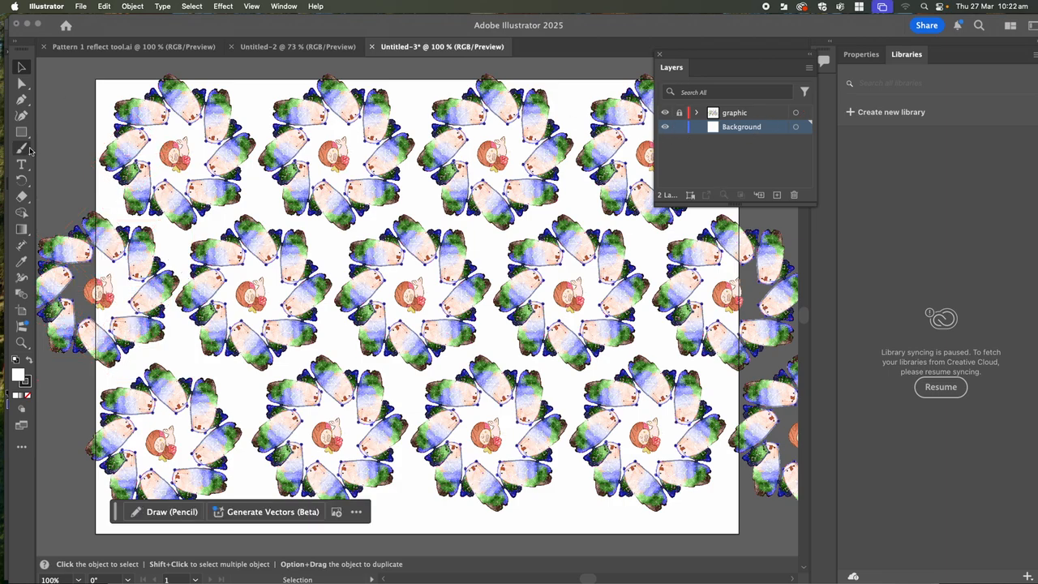
click(664, 113)
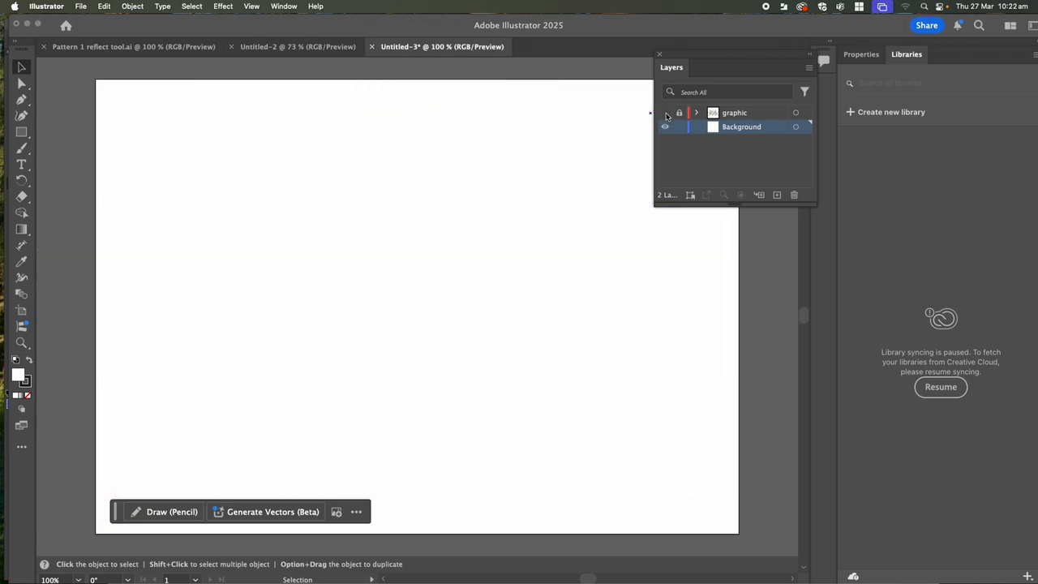
click(28, 134)
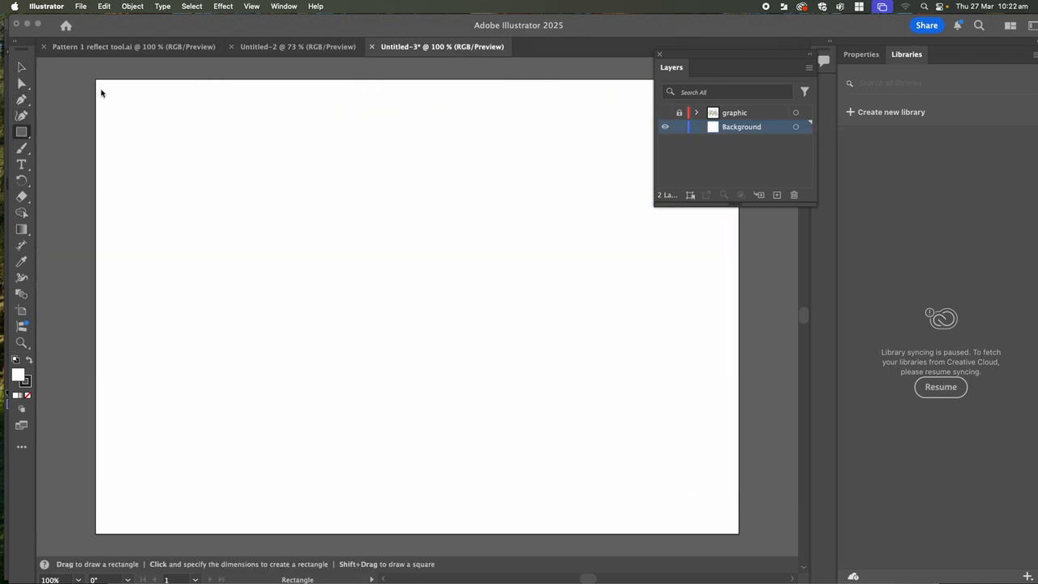
drag(91, 78, 750, 536)
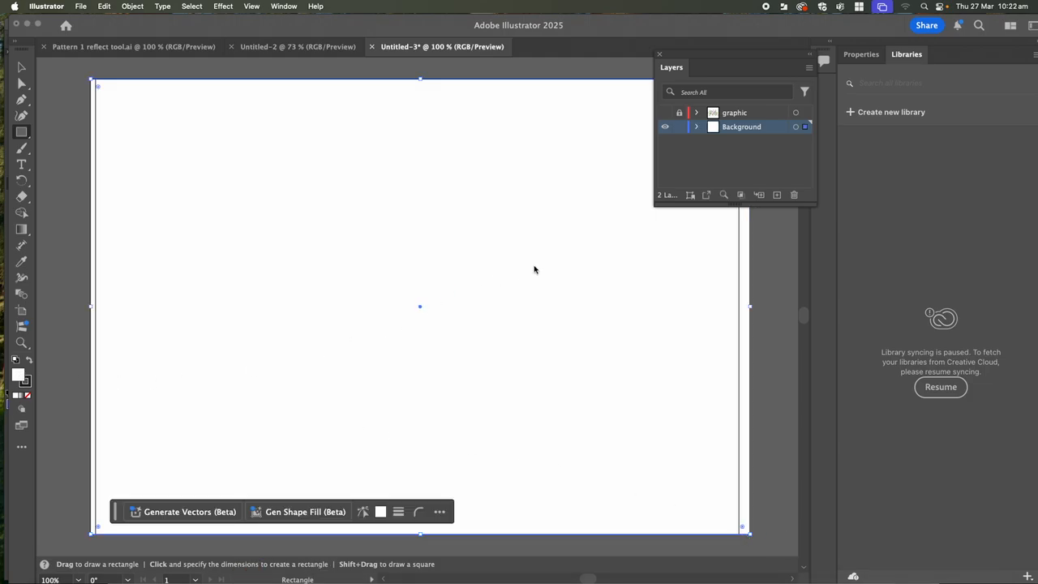
- Show the Swatches panel from the Window menu and enlarge it to display more colours
click(283, 7)
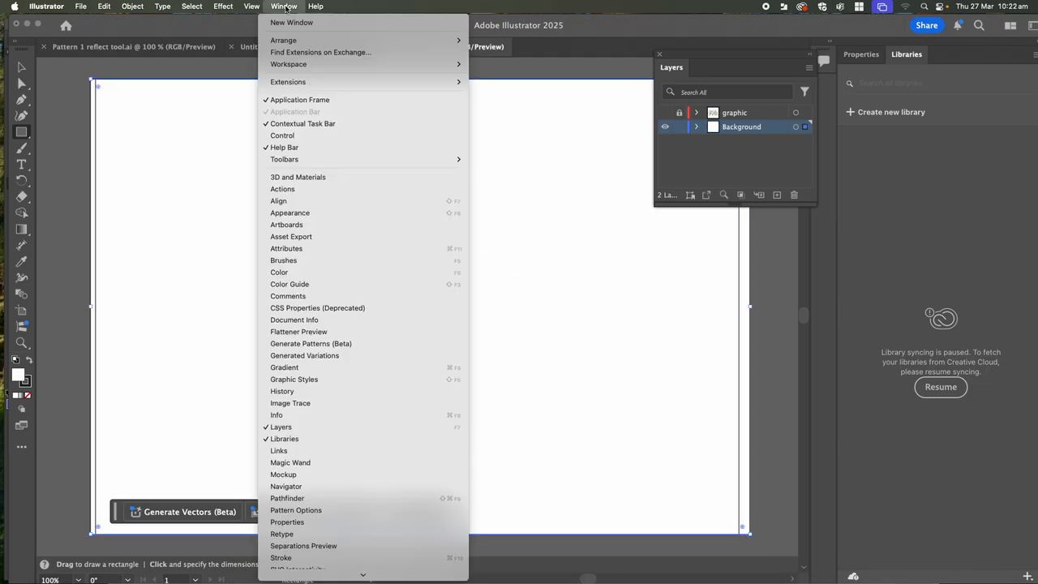
scroll(284, 319, down, 5)
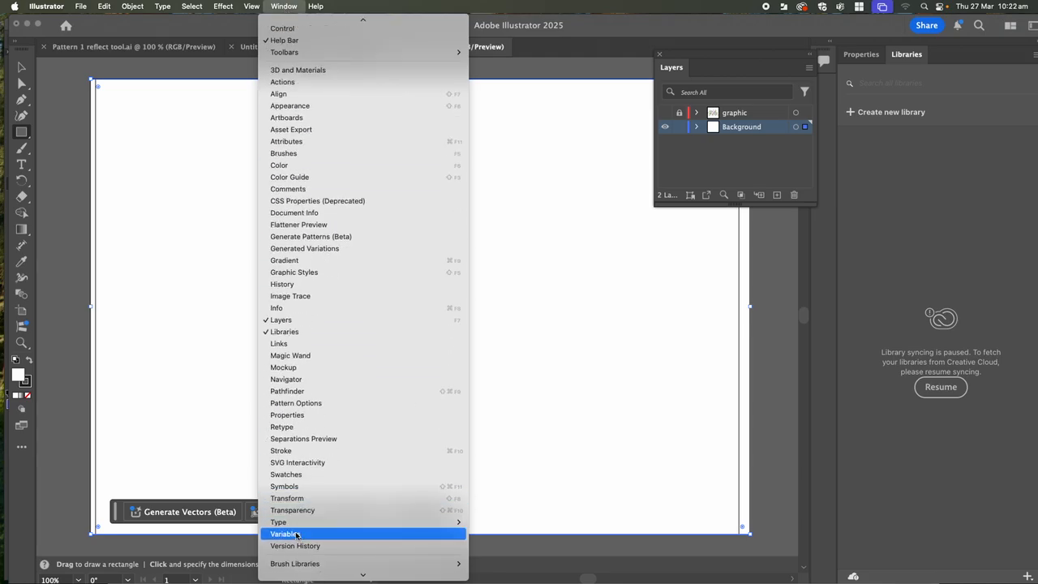
mouse_move(303, 577)
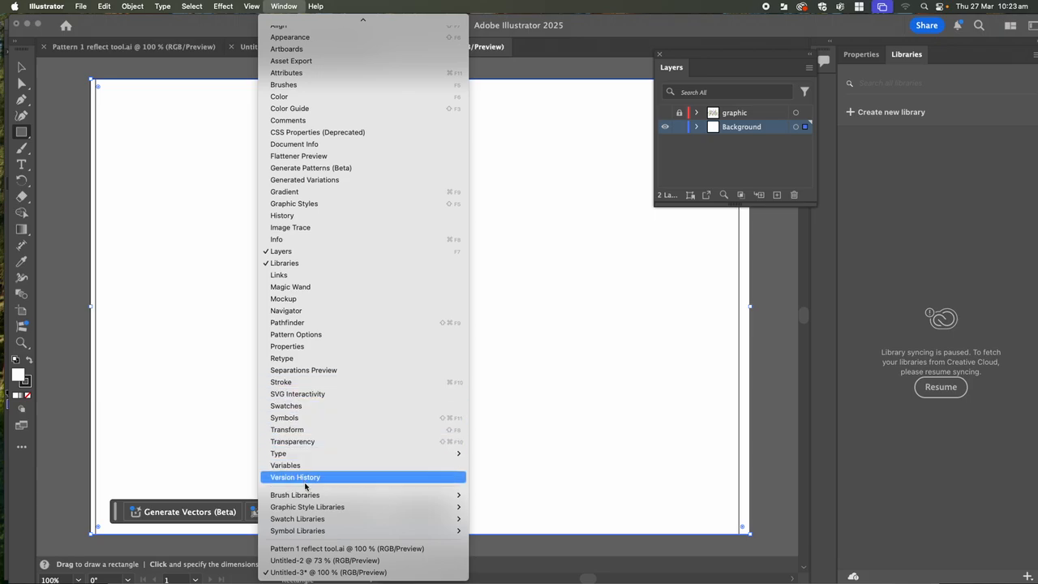
mouse_move(315, 519)
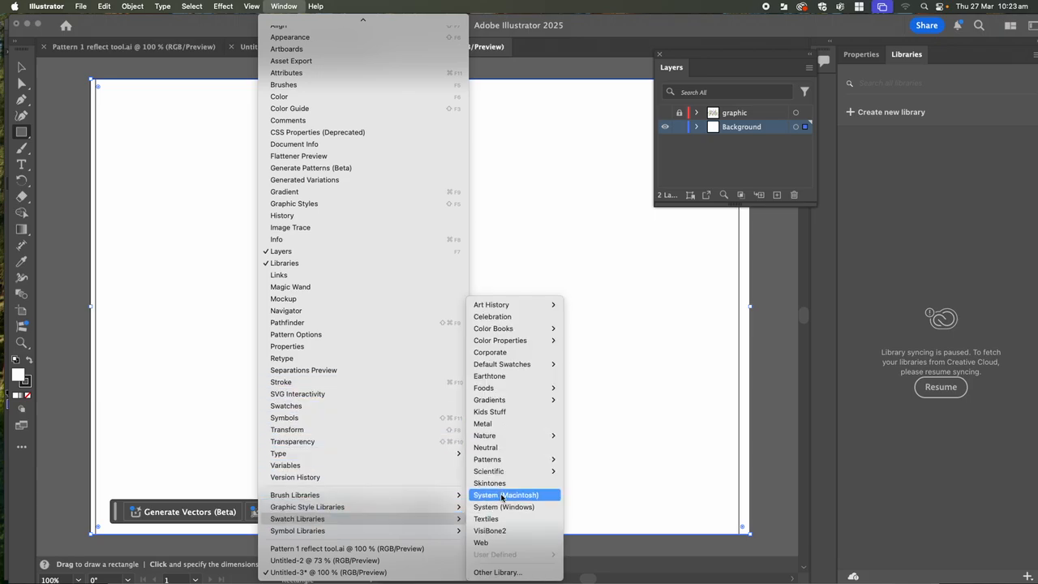
mouse_move(510, 332)
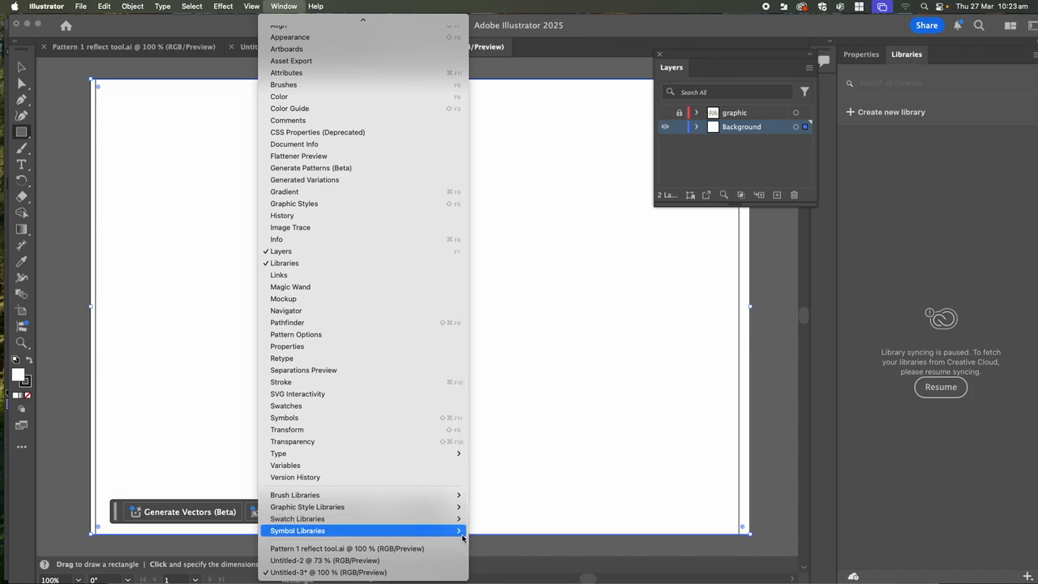
mouse_move(422, 520)
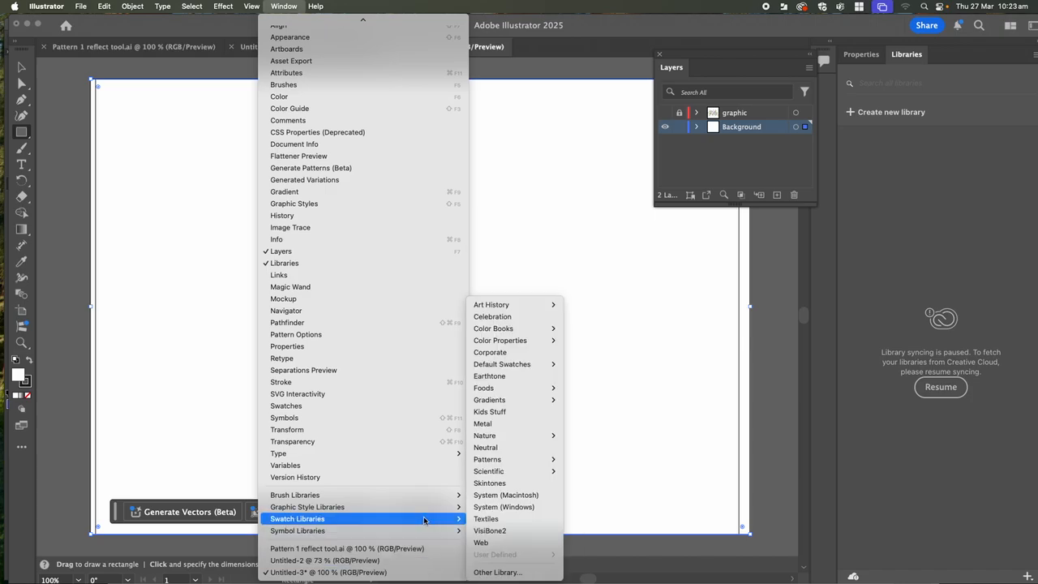
click(354, 407)
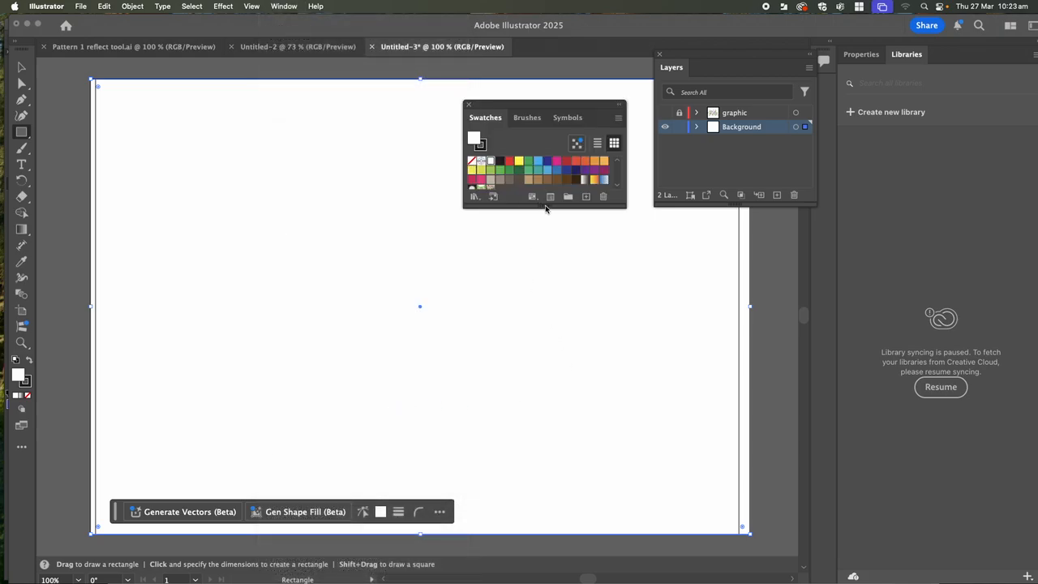
drag(543, 209, 545, 302)
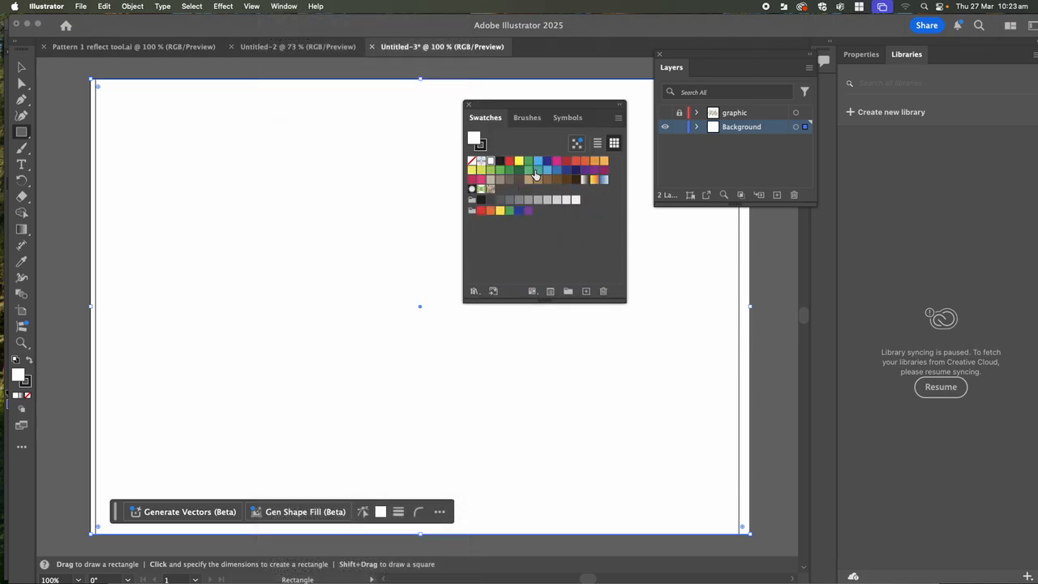
- Fill the background rectangle teal, unhide the rosette layer, and move the Swatches panel aside
click(537, 169)
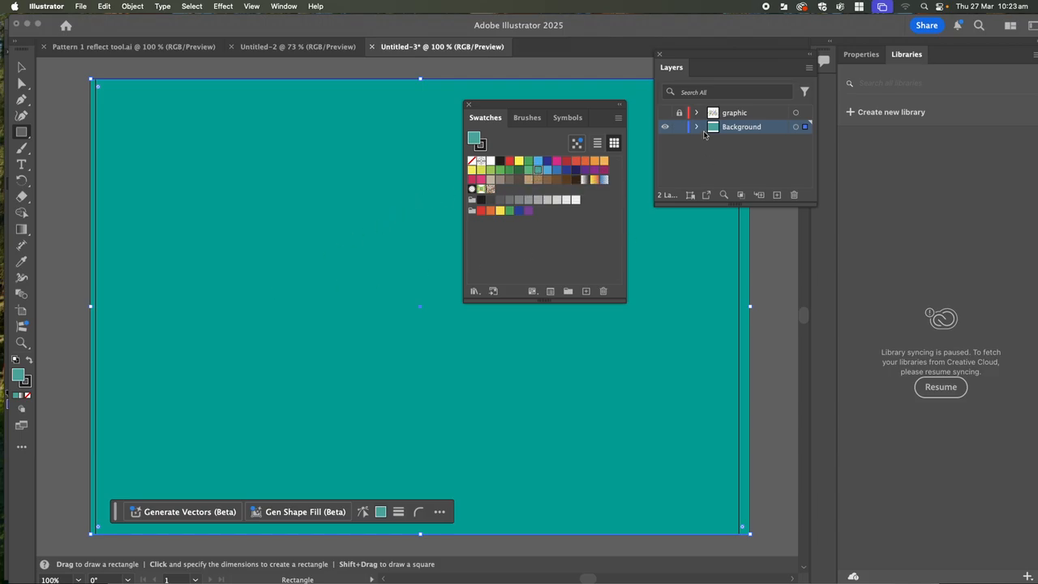
click(665, 112)
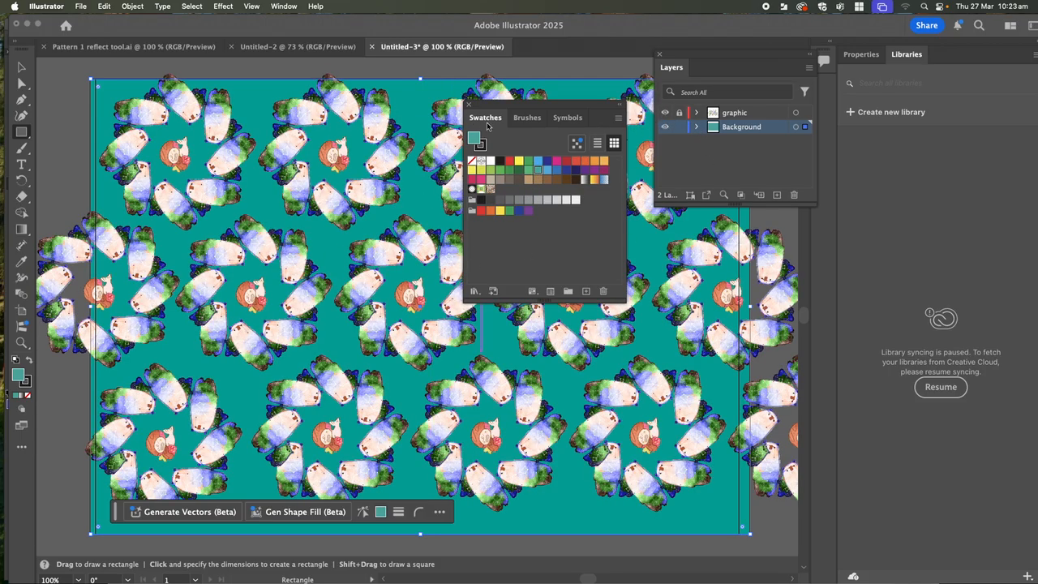
drag(478, 107, 687, 235)
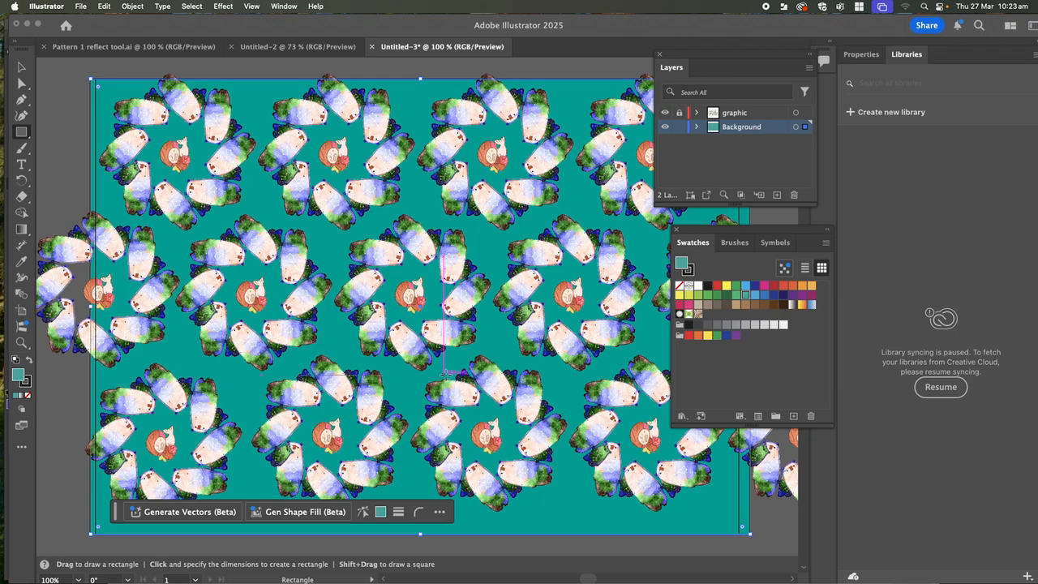
click(278, 6)
- Load the AdobeColor Analgous warm.ase swatch library from Downloads and place its panel beside Layers
scroll(394, 384, down, 5)
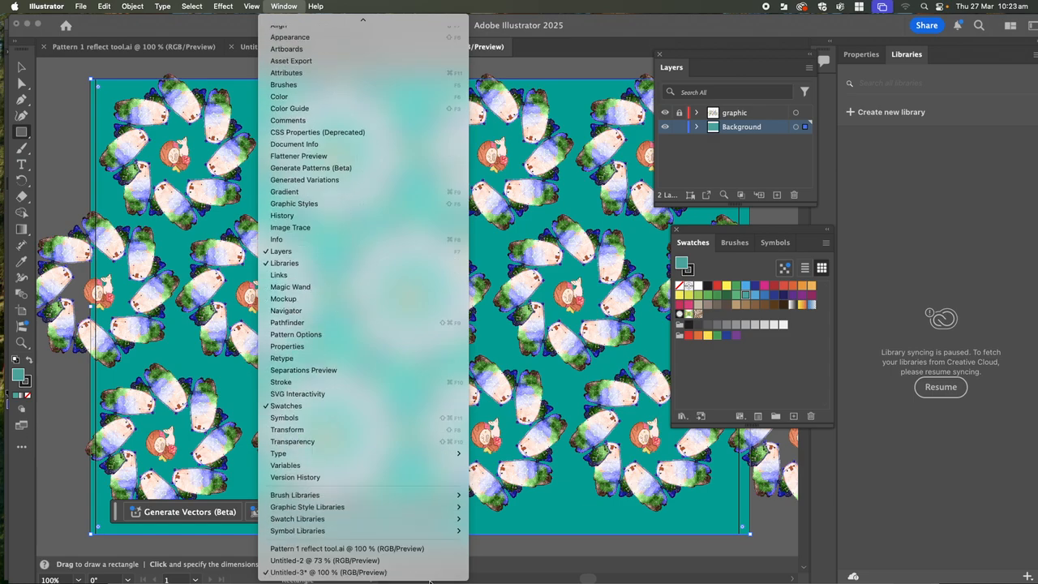
mouse_move(388, 519)
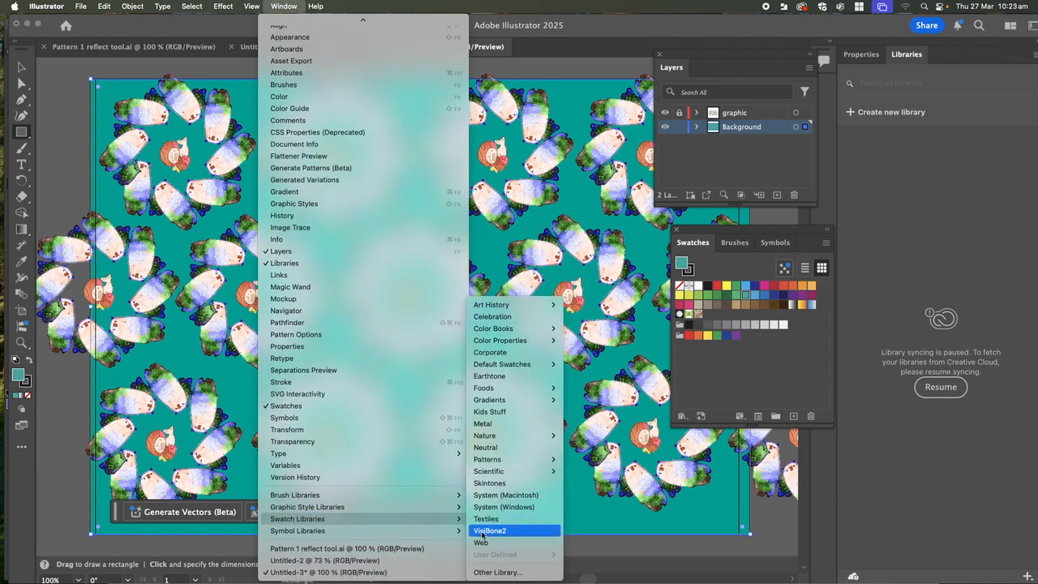
click(489, 572)
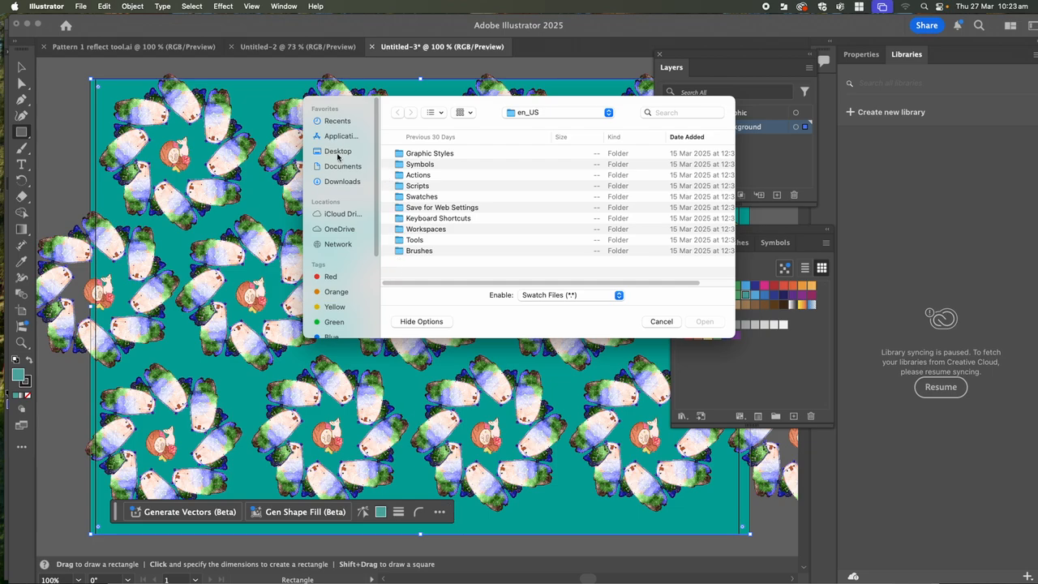
click(342, 182)
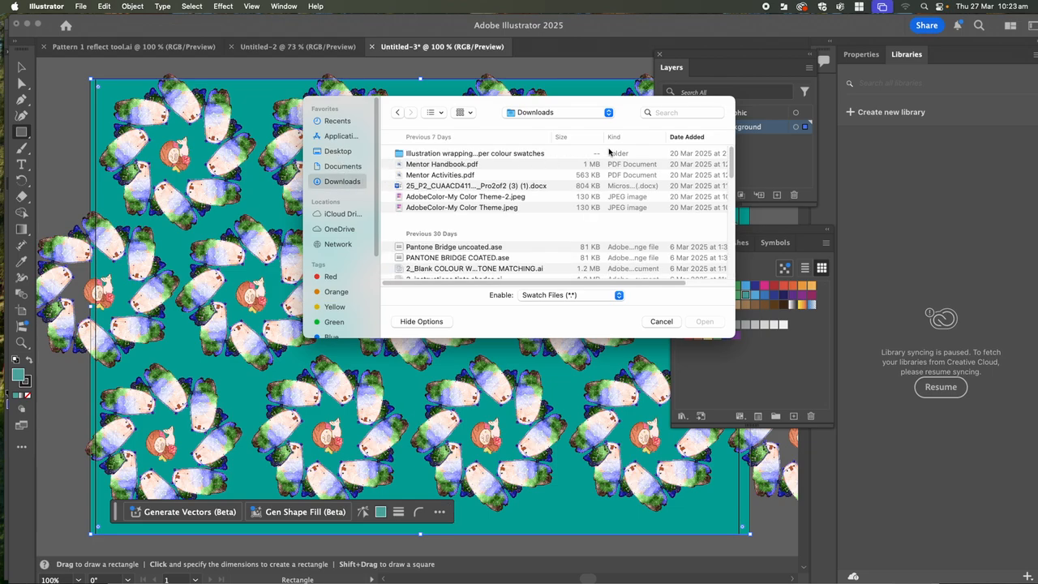
click(657, 114)
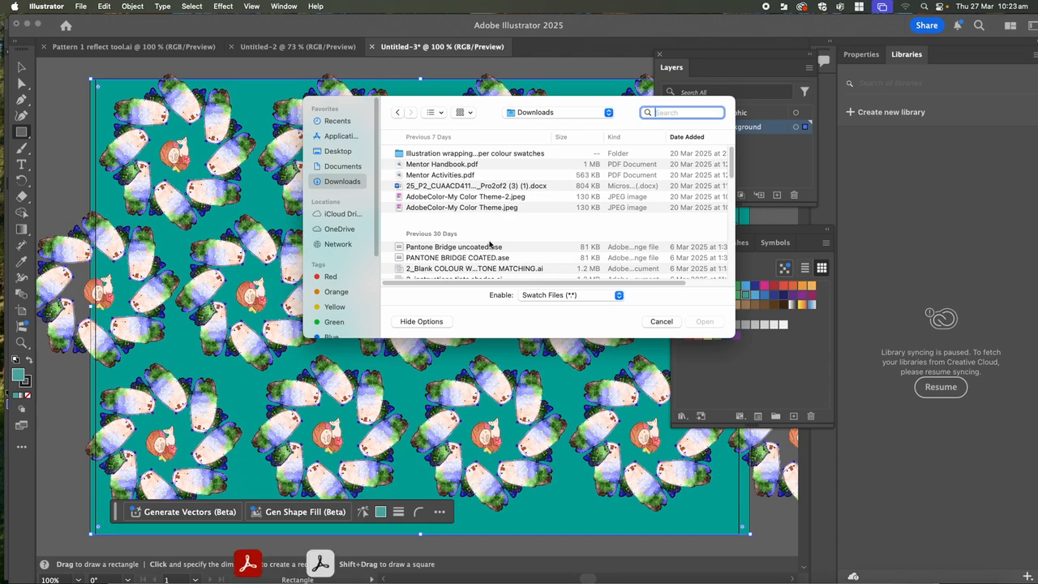
click(446, 253)
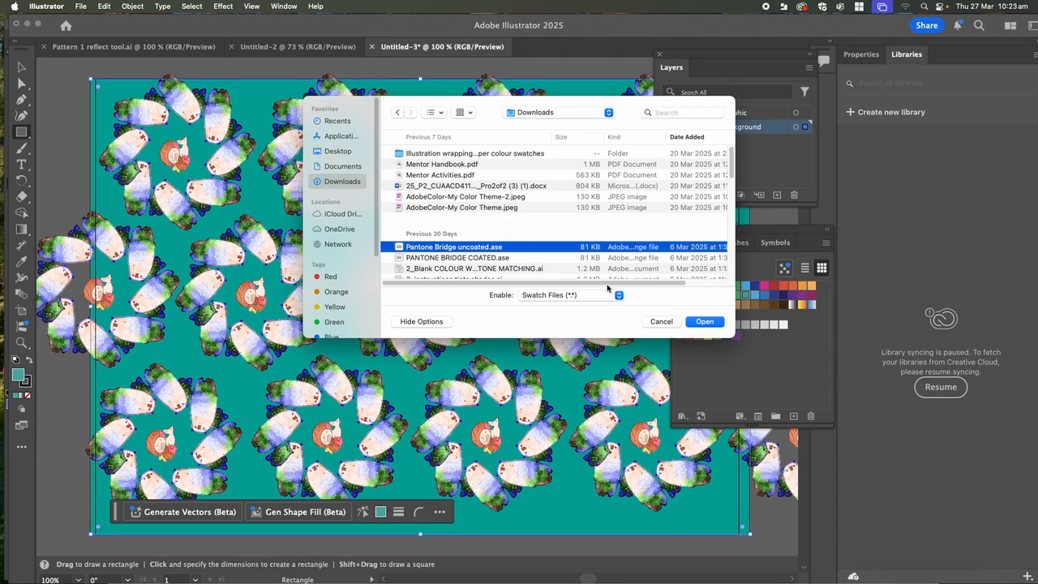
scroll(535, 243, down, 2)
scroll(535, 243, down, 5)
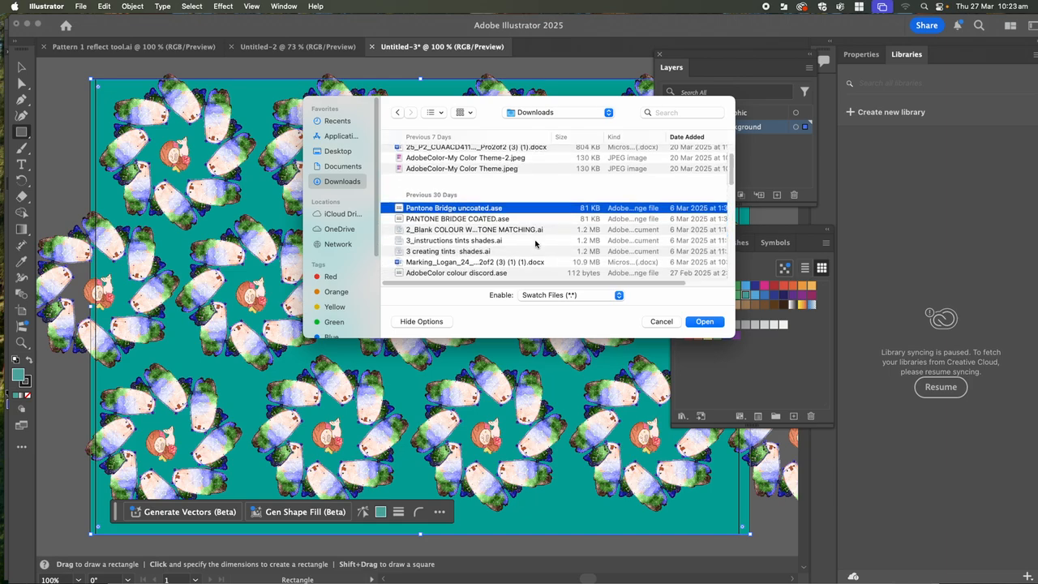
scroll(536, 244, down, 9)
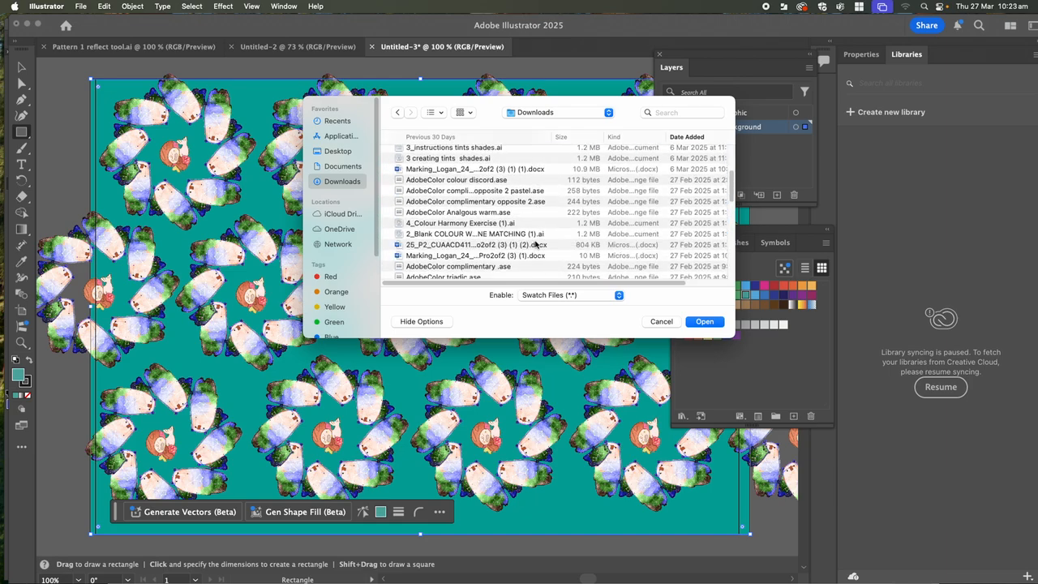
double_click(483, 214)
drag(477, 276, 760, 133)
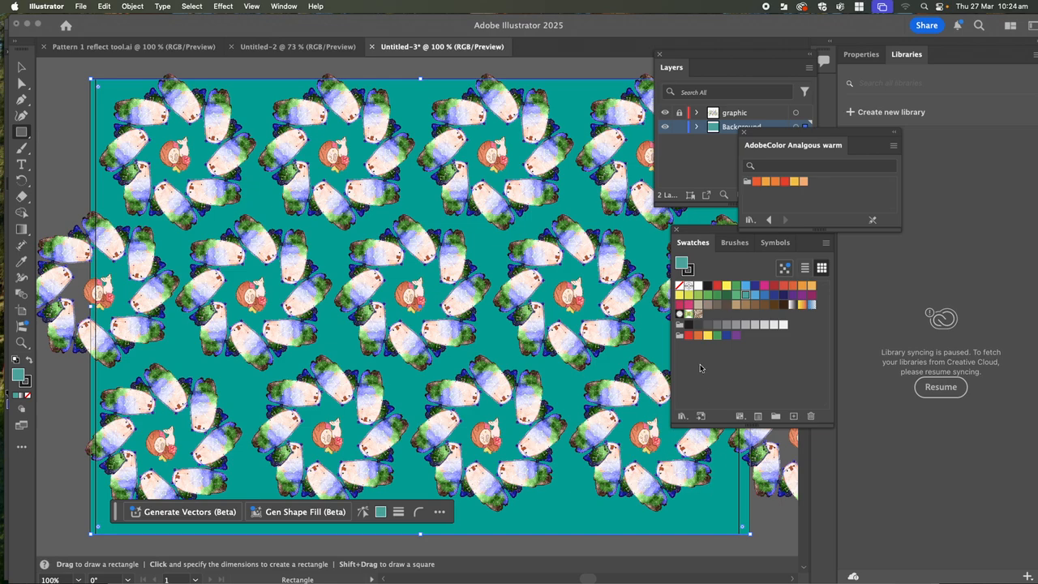
click(757, 183)
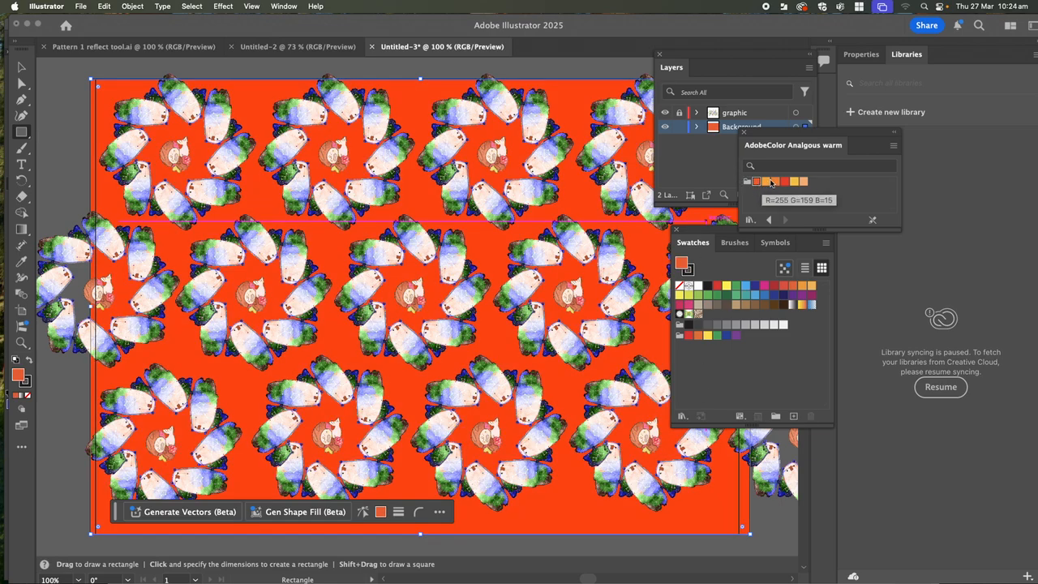
click(767, 182)
click(775, 184)
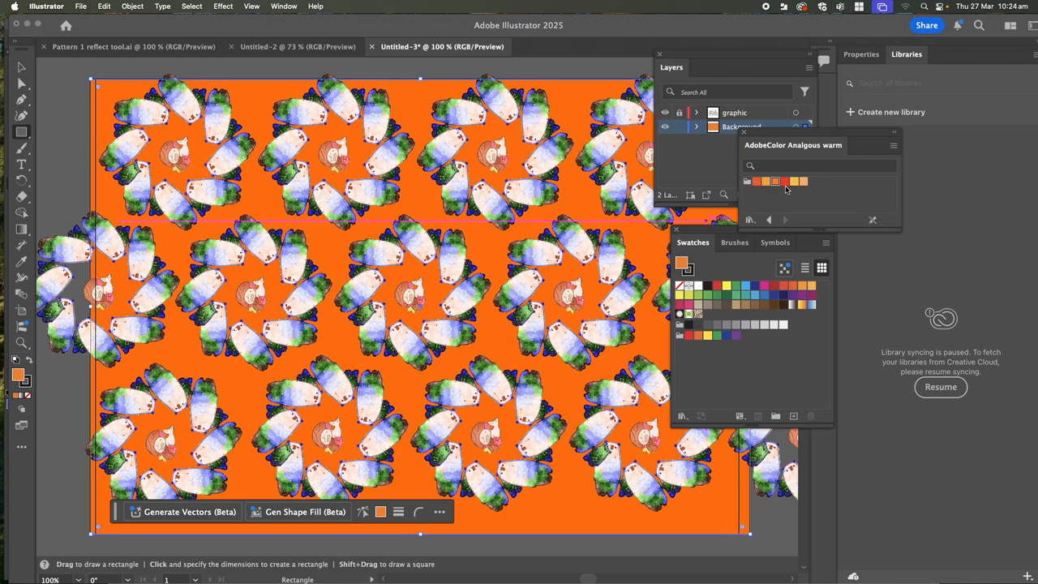
click(785, 182)
click(793, 182)
click(804, 181)
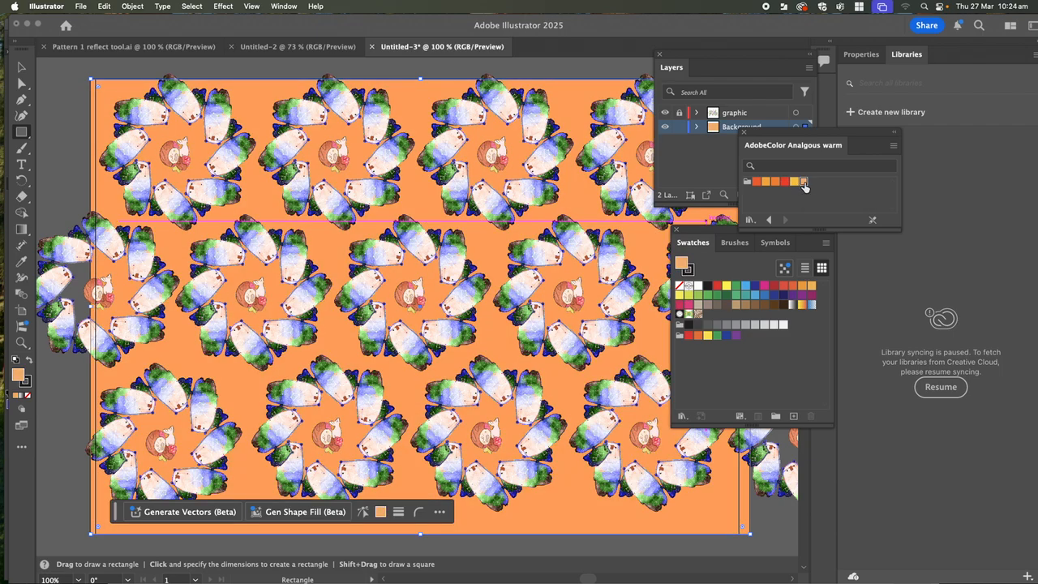
click(754, 184)
click(765, 183)
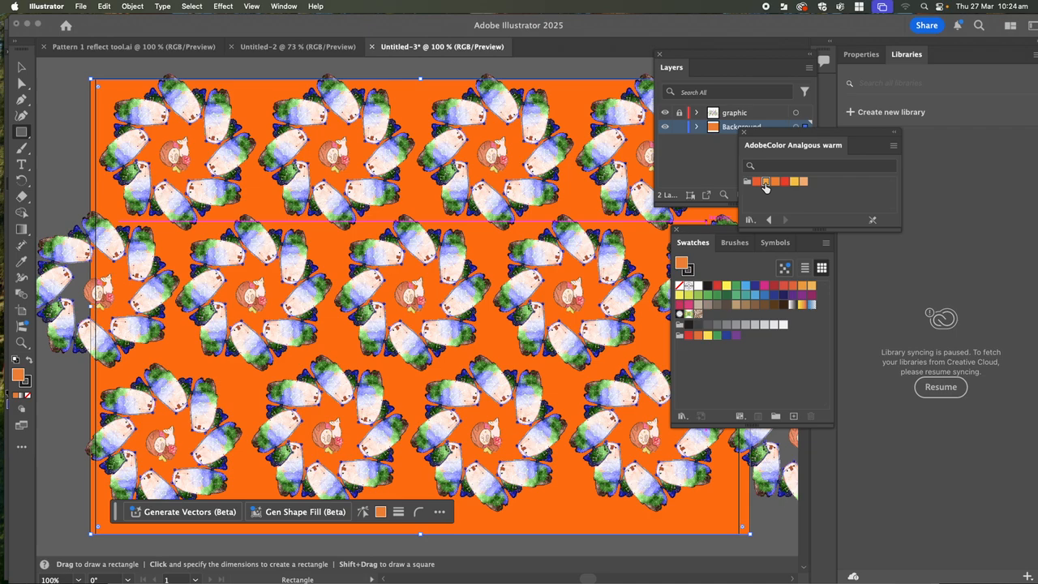
click(736, 297)
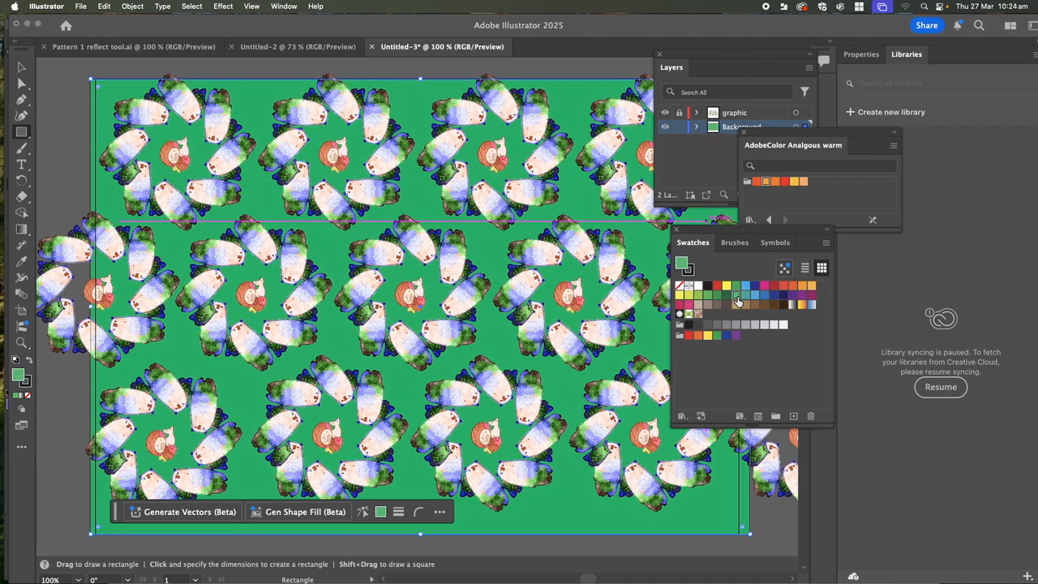
click(745, 298)
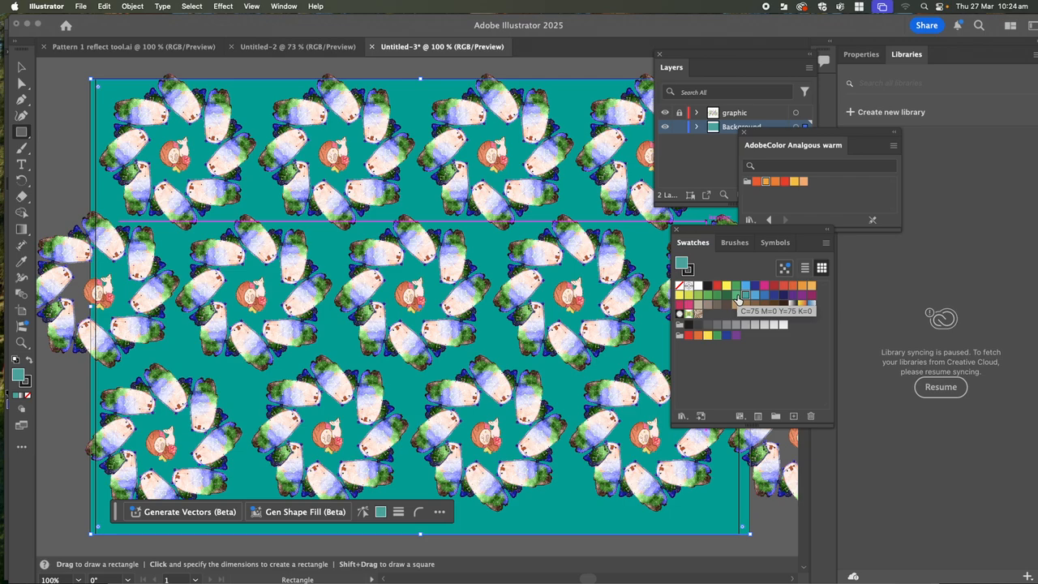
click(736, 297)
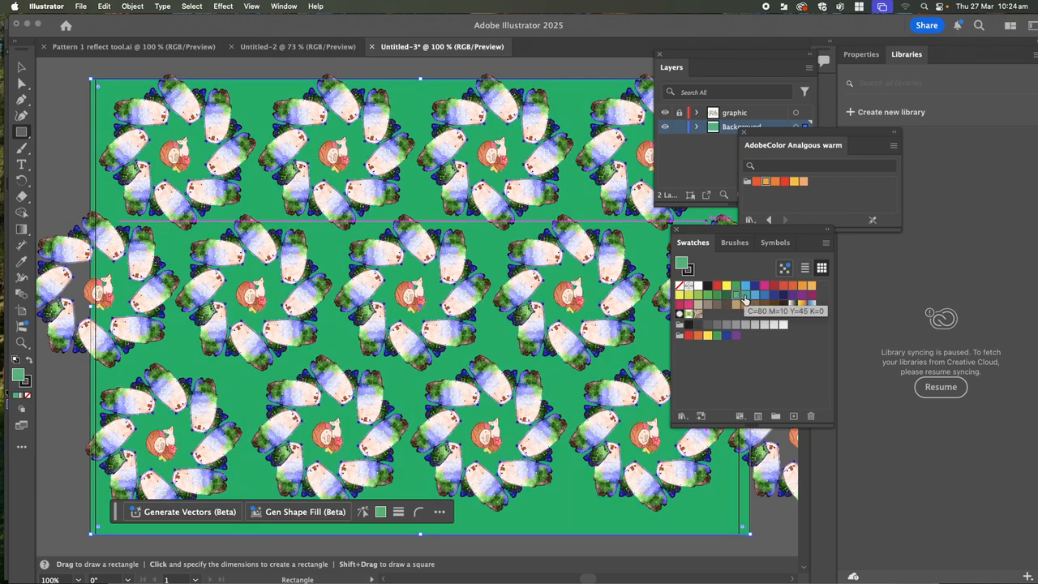
click(744, 297)
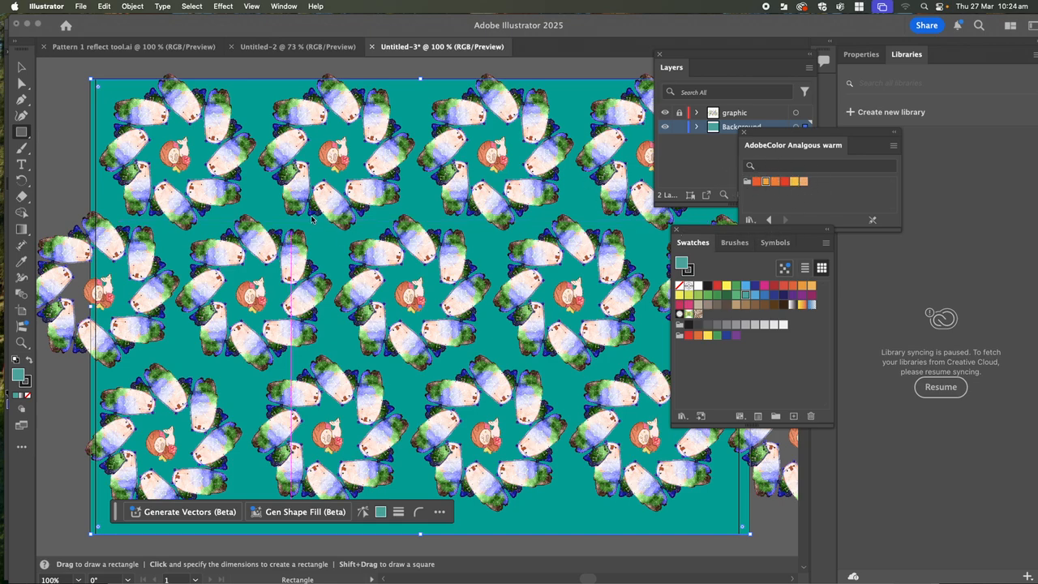
click(81, 6)
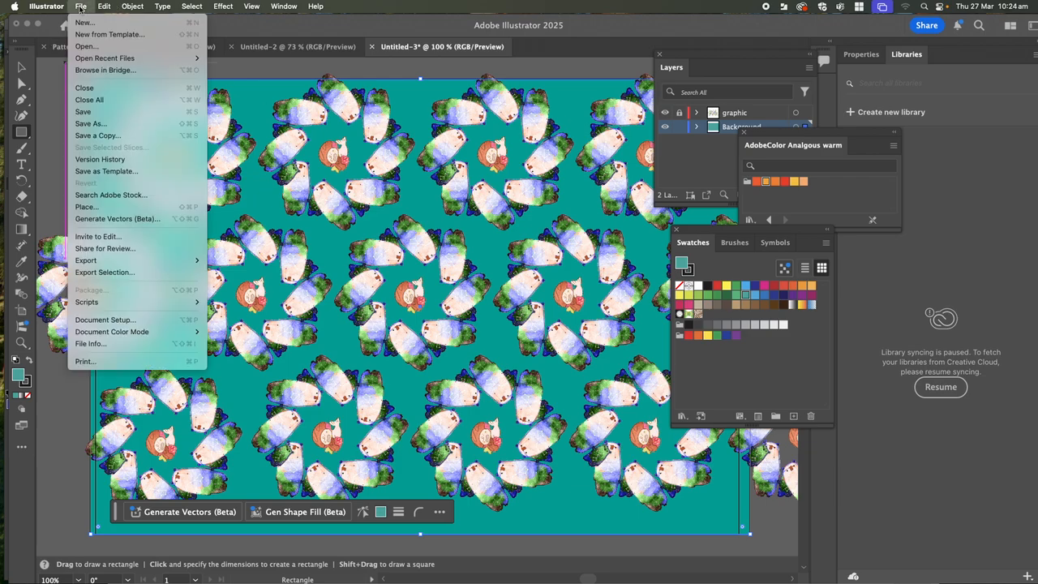
click(106, 125)
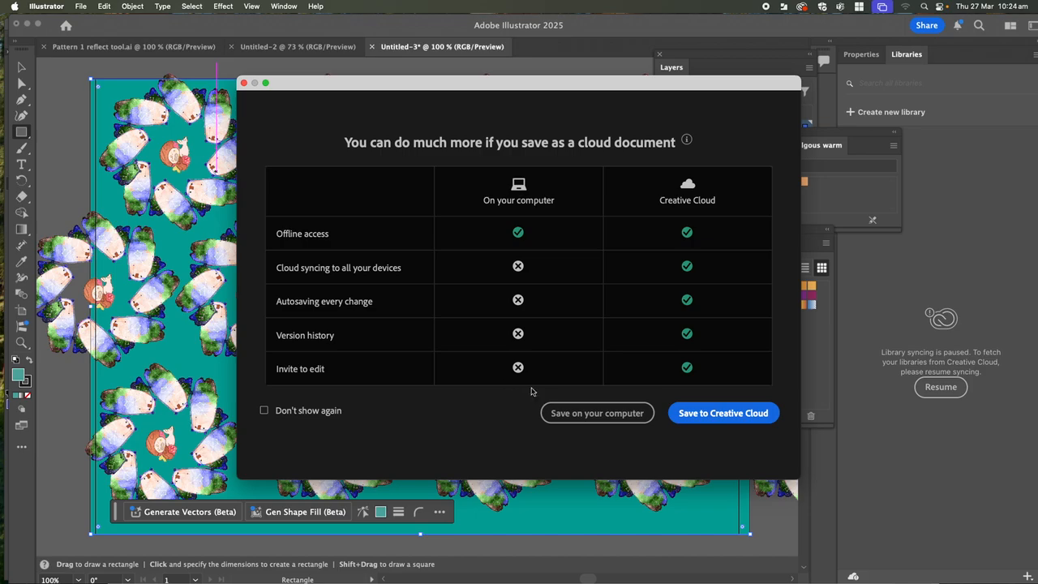
click(588, 413)
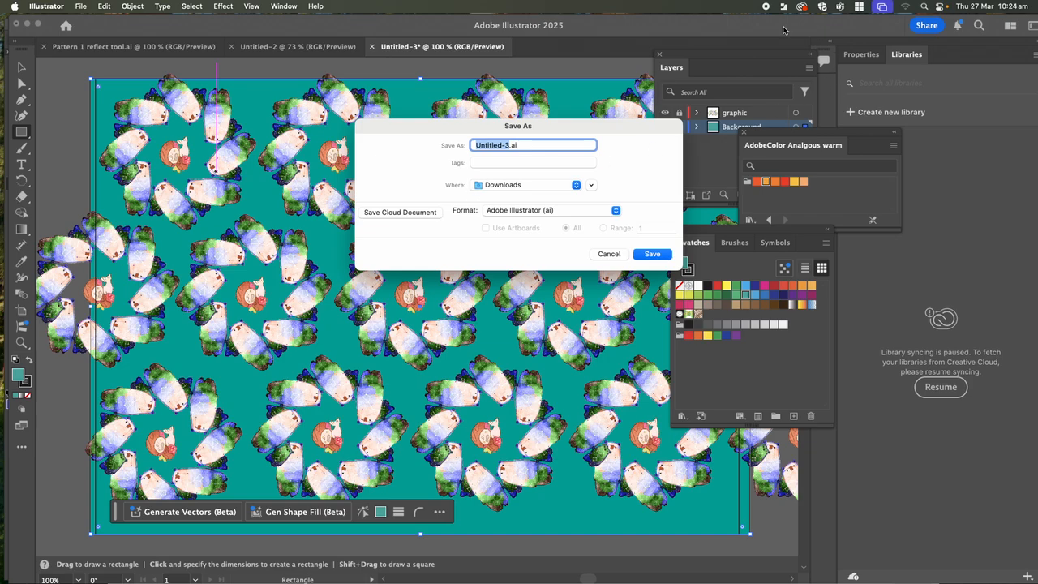
drag(554, 132, 505, 101)
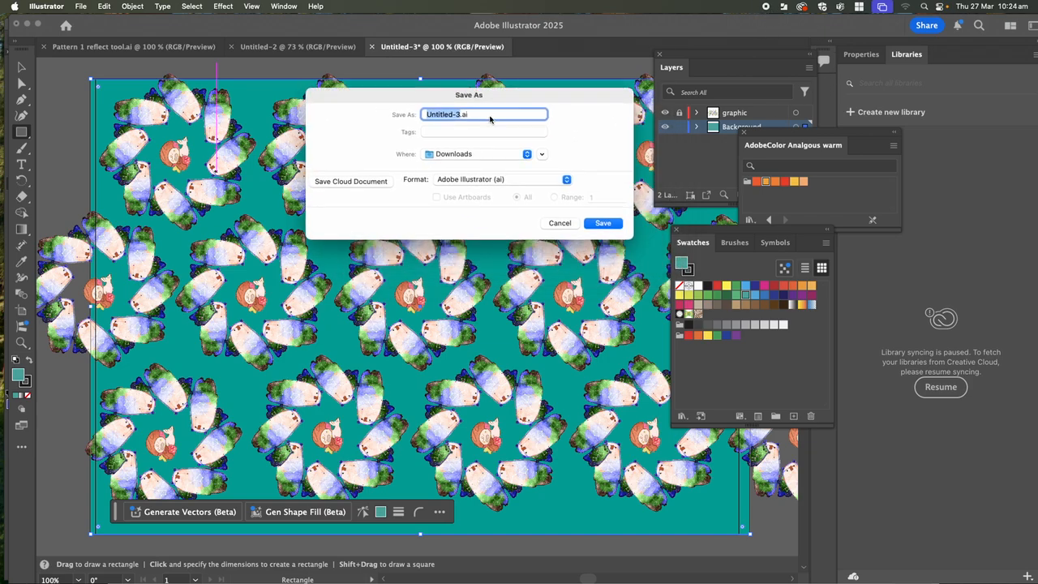
click(467, 114)
click(458, 154)
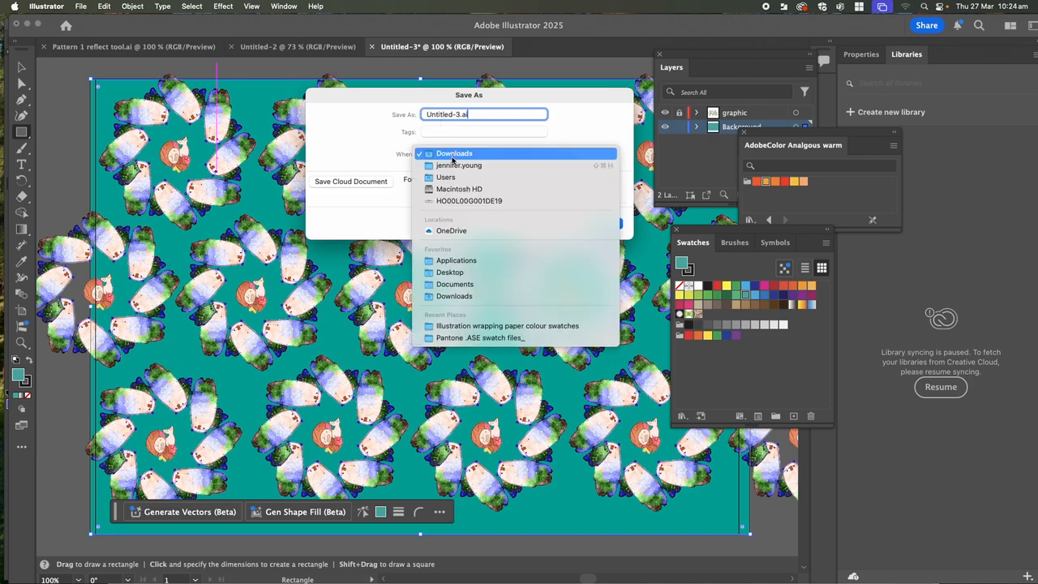
click(454, 283)
drag(458, 115, 421, 116)
key(BackSpace)
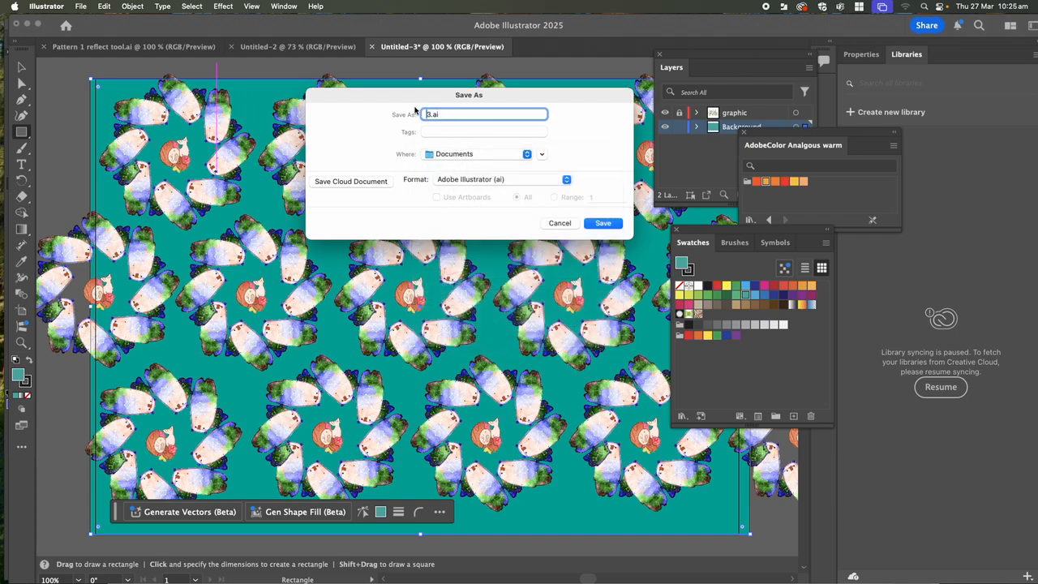
text(Rotate Pattern)
key(Delete)
click(600, 223)
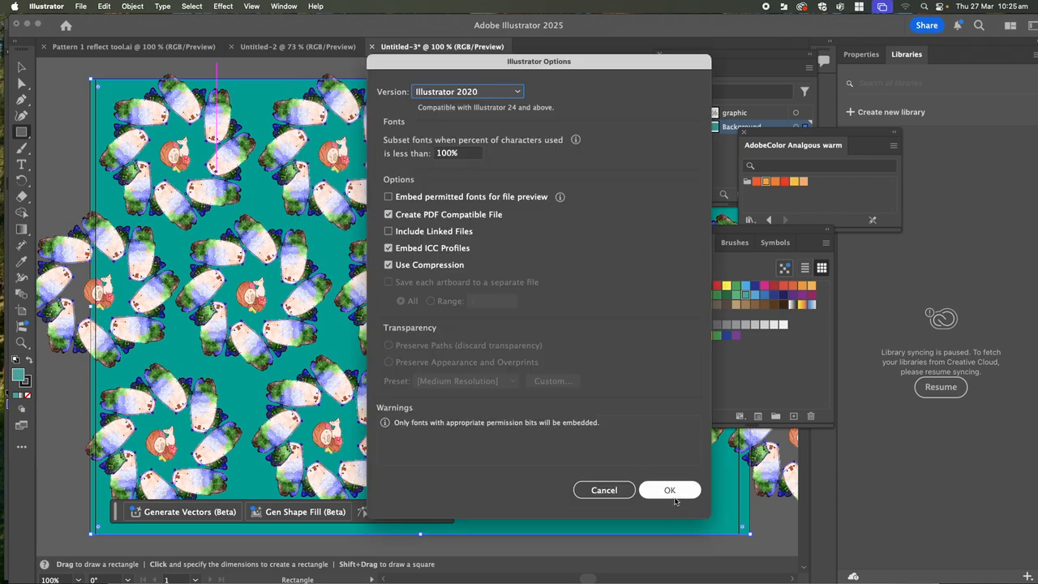
click(673, 495)
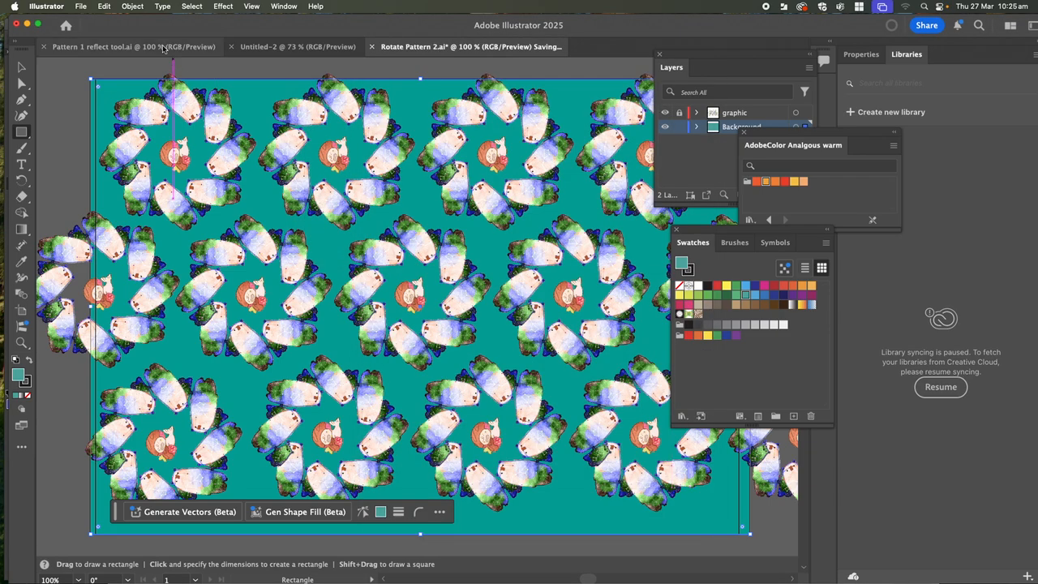
click(81, 6)
click(111, 125)
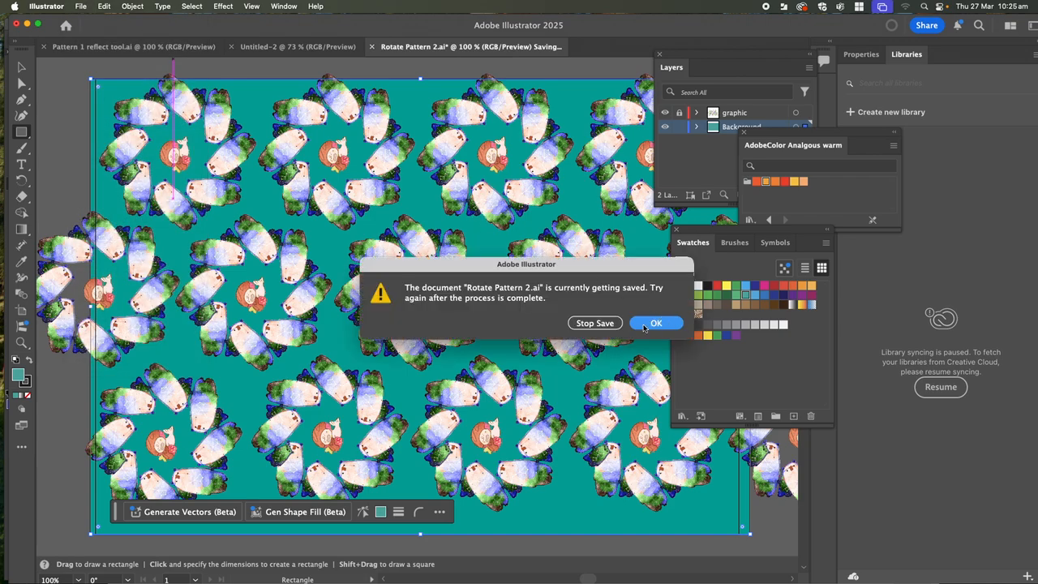
click(610, 327)
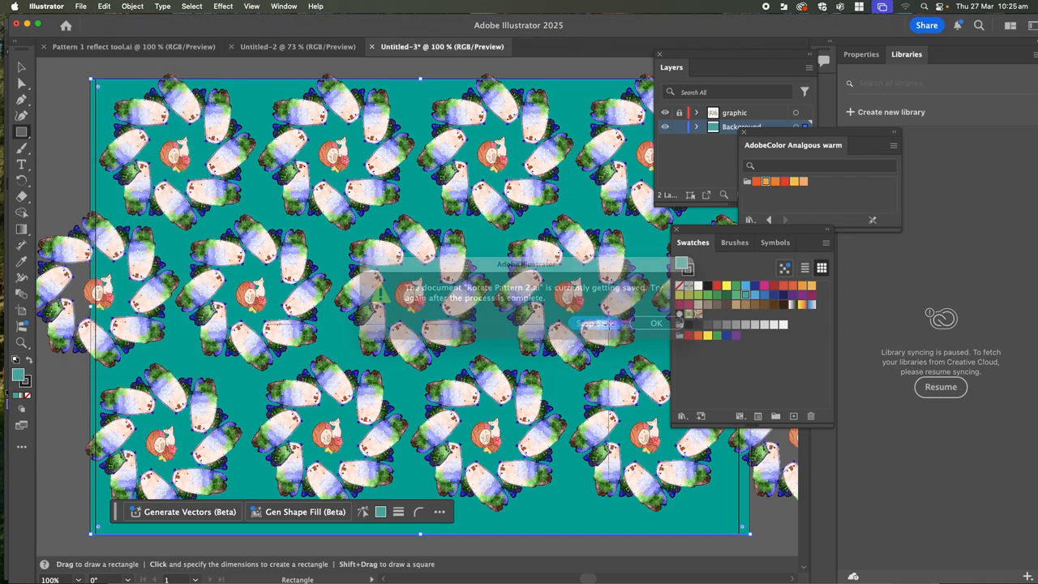
- Set Save As to a local Adobe Illustrator (ai) file named 'Rotate pattern'
click(81, 6)
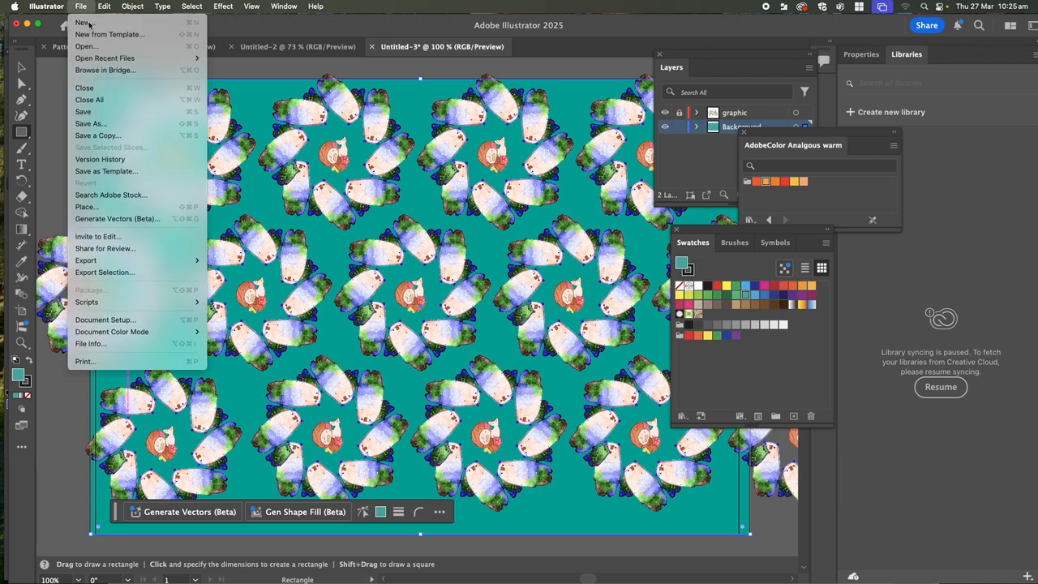
click(126, 126)
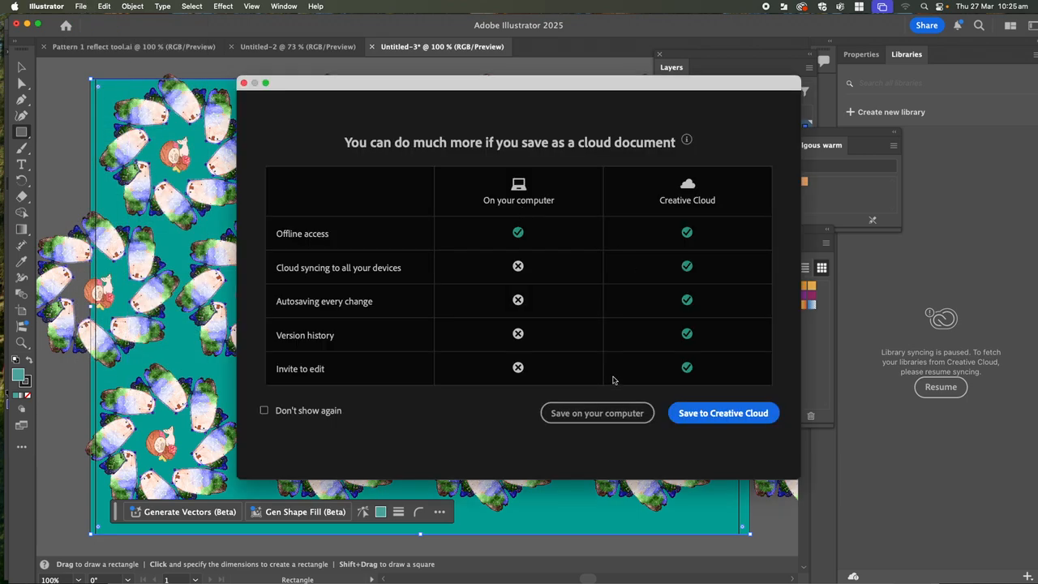
click(607, 413)
click(557, 212)
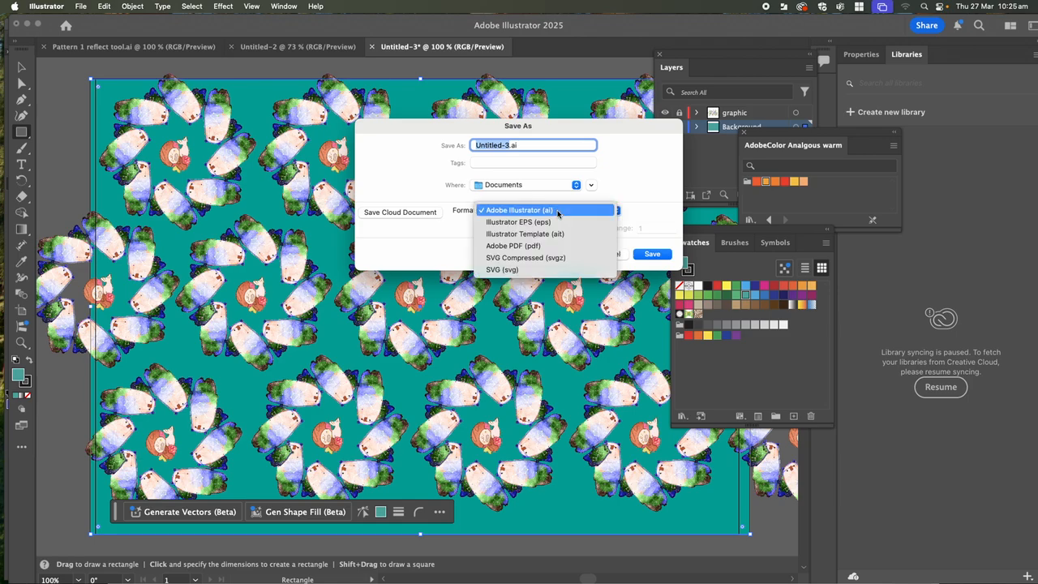
click(529, 247)
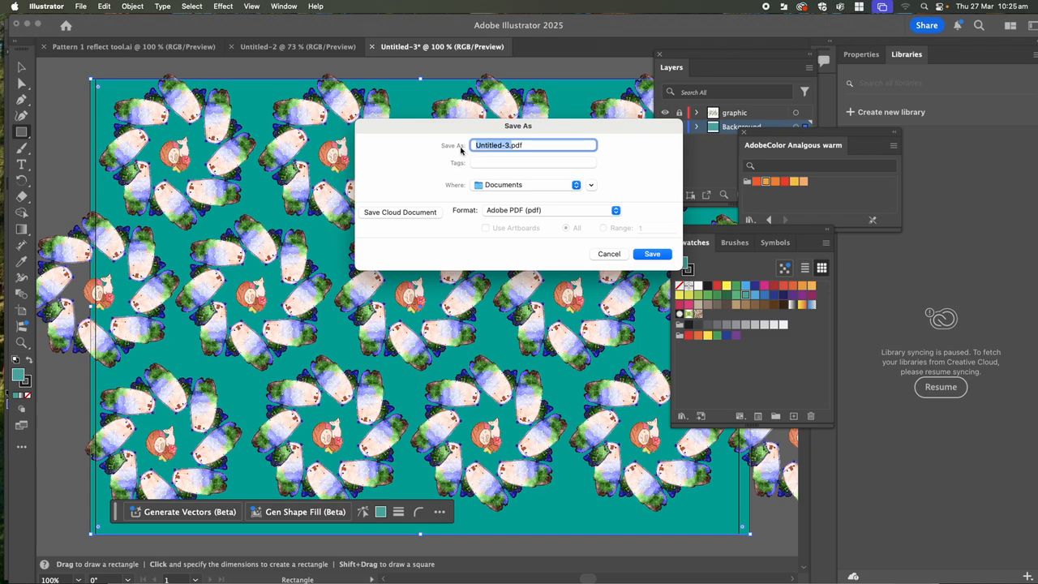
click(501, 212)
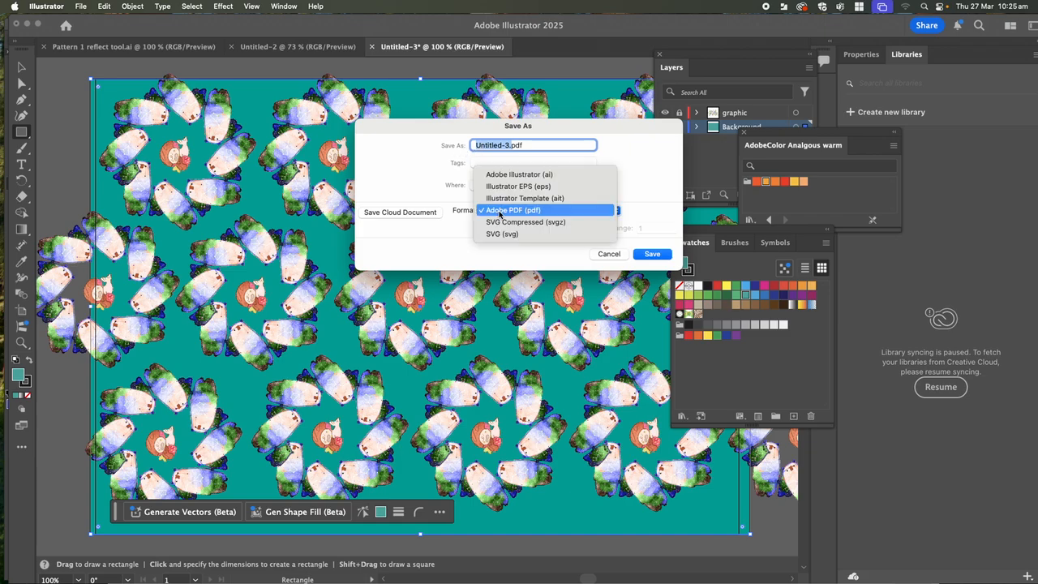
click(503, 174)
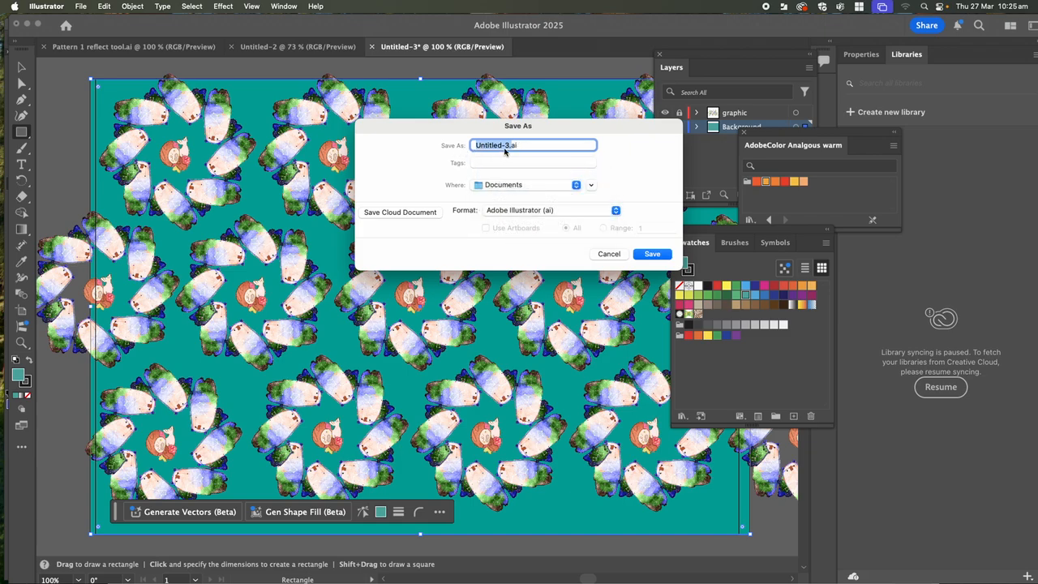
text(Rotate pattern 2)
- Save as Rotate pattern 2.ai with default Illustrator Options, then choose File > Save As again
click(652, 256)
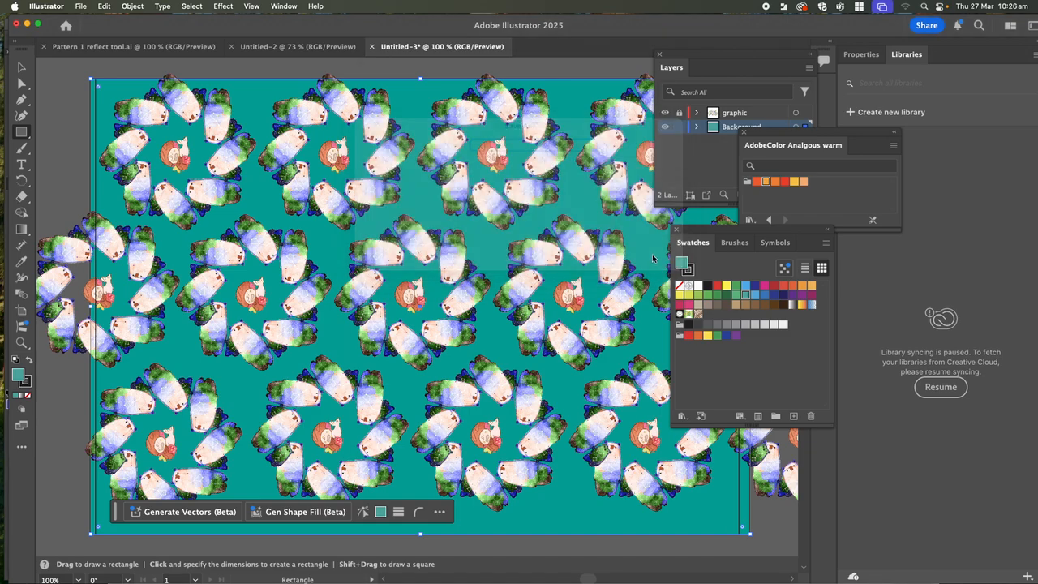
click(666, 490)
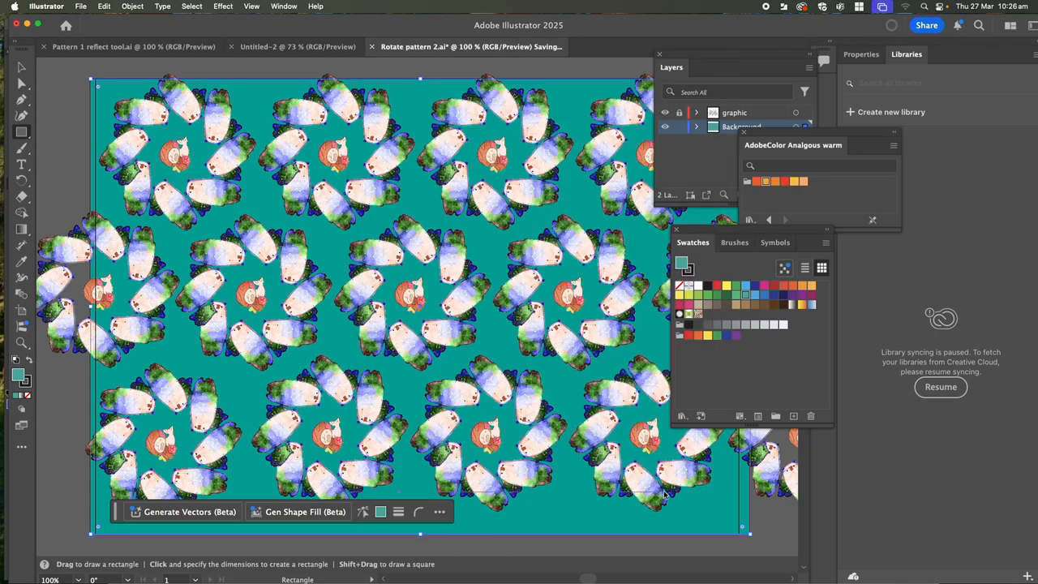
click(83, 7)
click(103, 124)
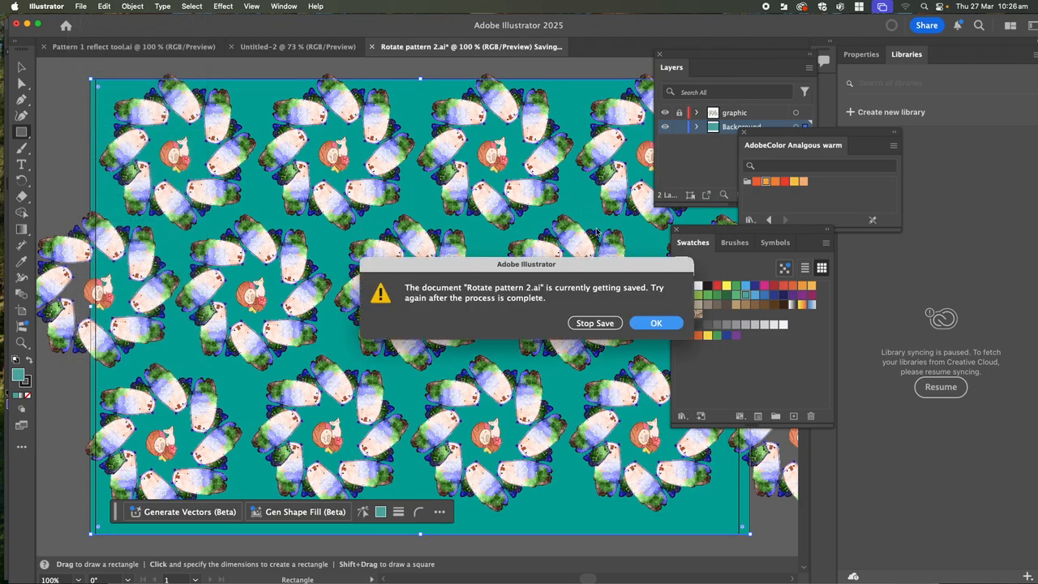